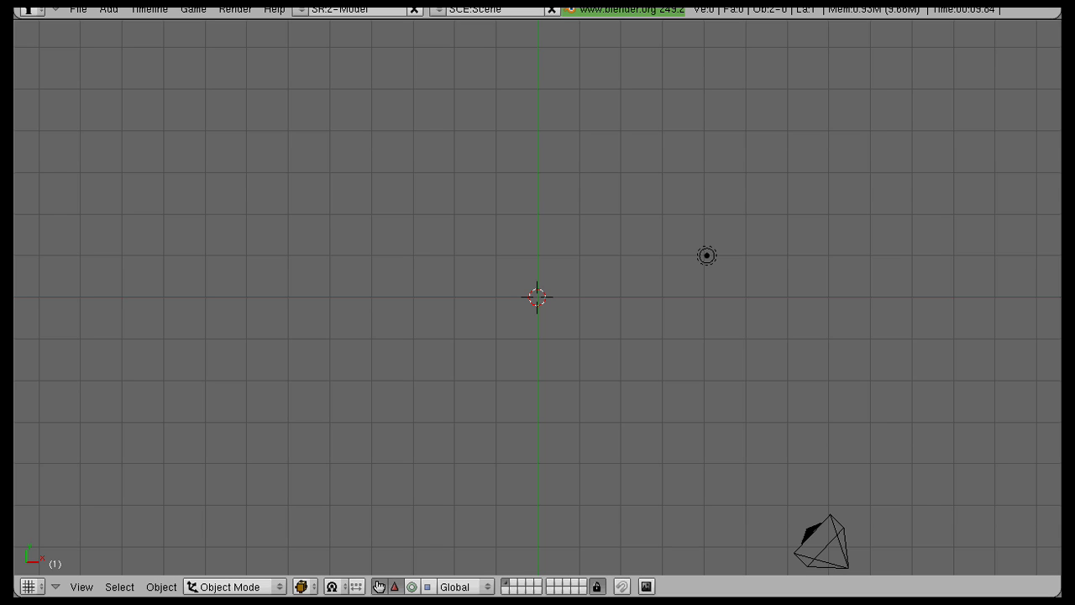
Step: Examine the finished Twitch title render as a reference and return to the 3D scene
{"action": "key", "text": "alt+Tab"}
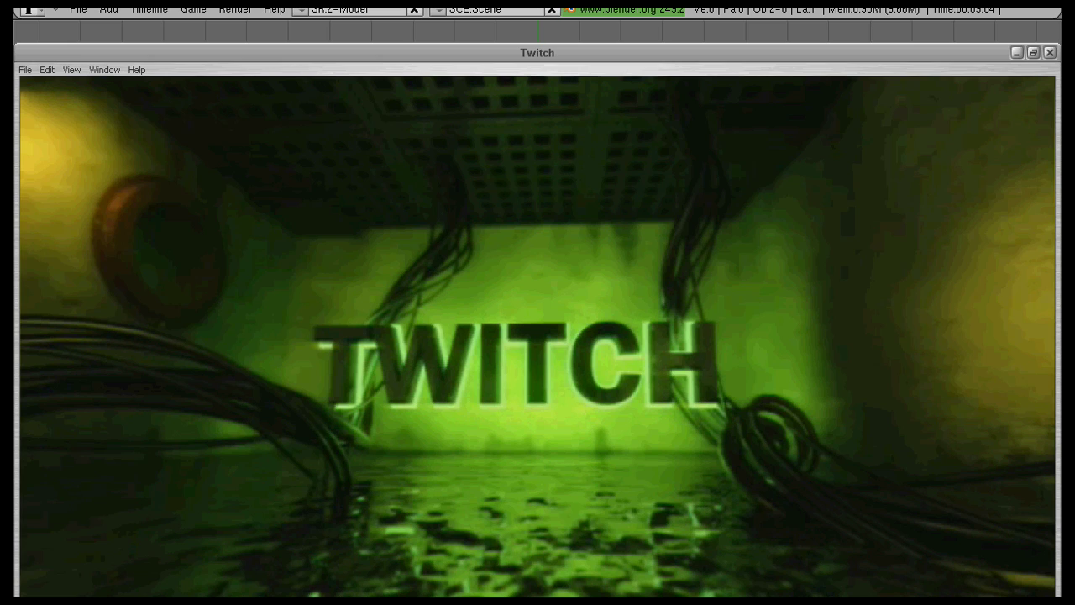
{"action": "key", "text": "Escape"}
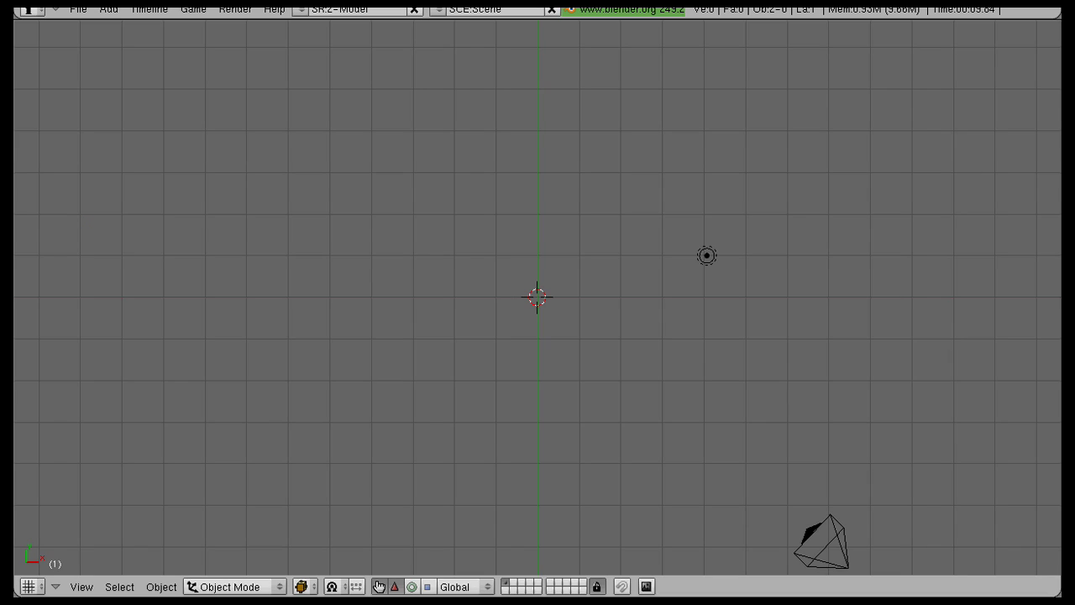
{"action": "scroll", "coordinate": [595, 292], "scroll_direction": "down", "scroll_amount": 3}
{"action": "scroll", "coordinate": [595, 293], "scroll_direction": "up", "scroll_amount": 3}
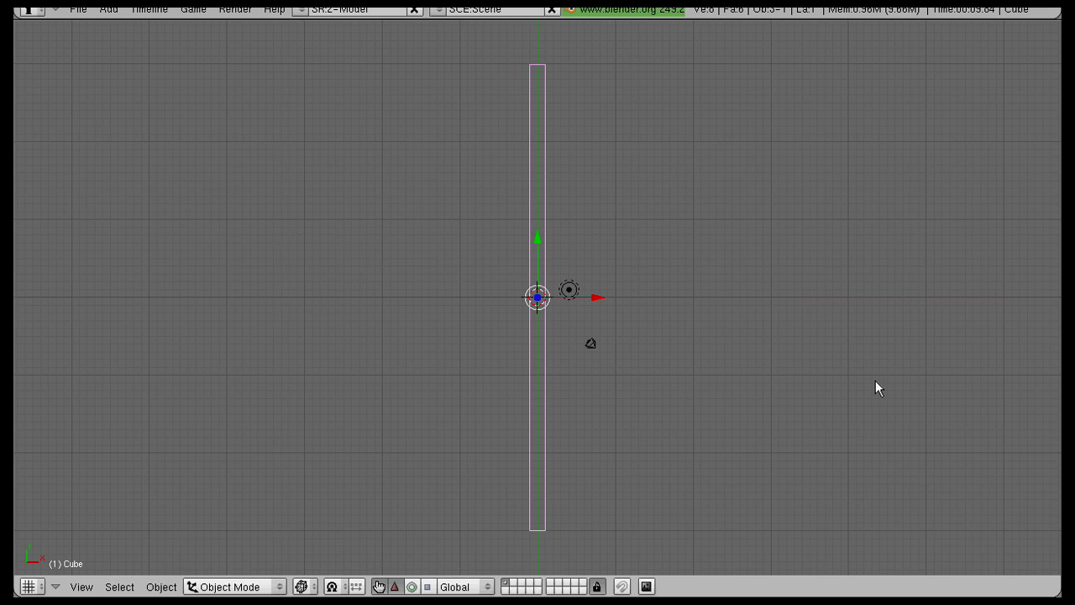
Step: Scale the long box along the global X axis by about 3.62 to widen it
{"action": "key", "text": "s"}
{"action": "key", "text": "x"}
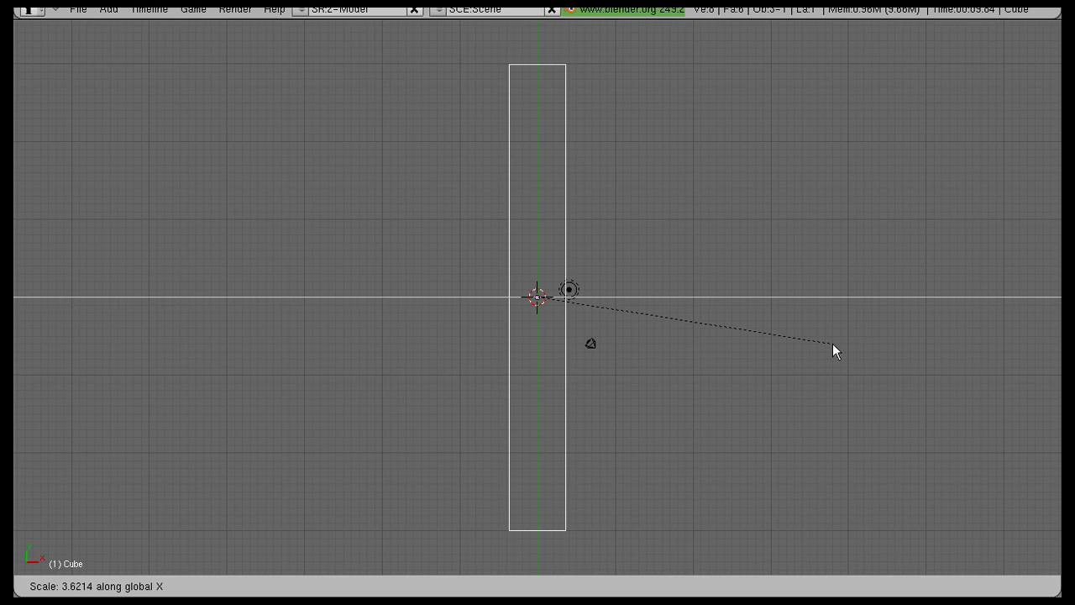
{"action": "left_click", "coordinate": [832, 342]}
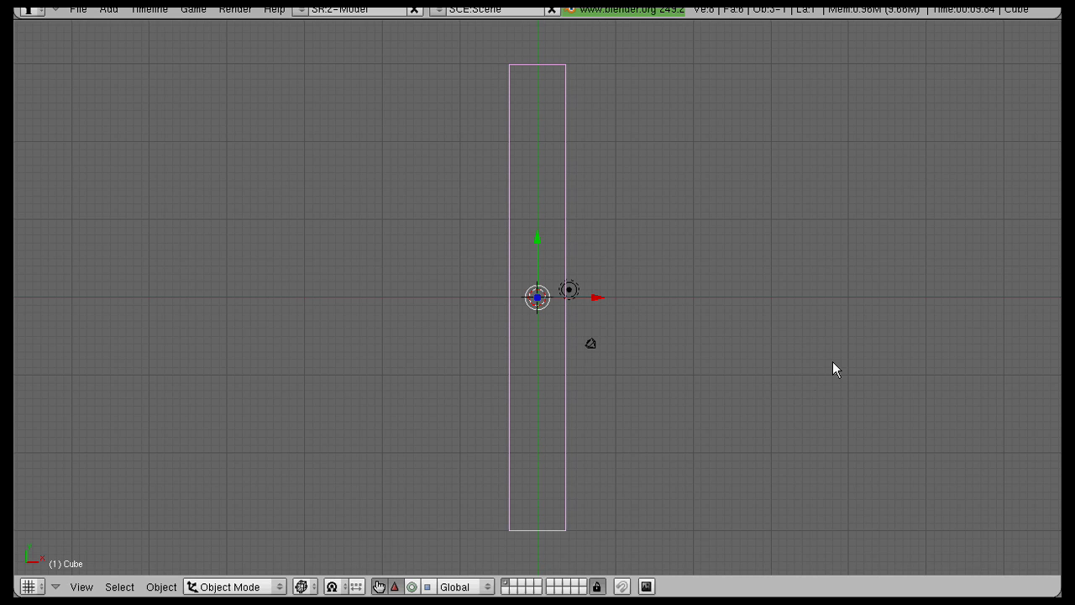
{"action": "key", "text": "s"}
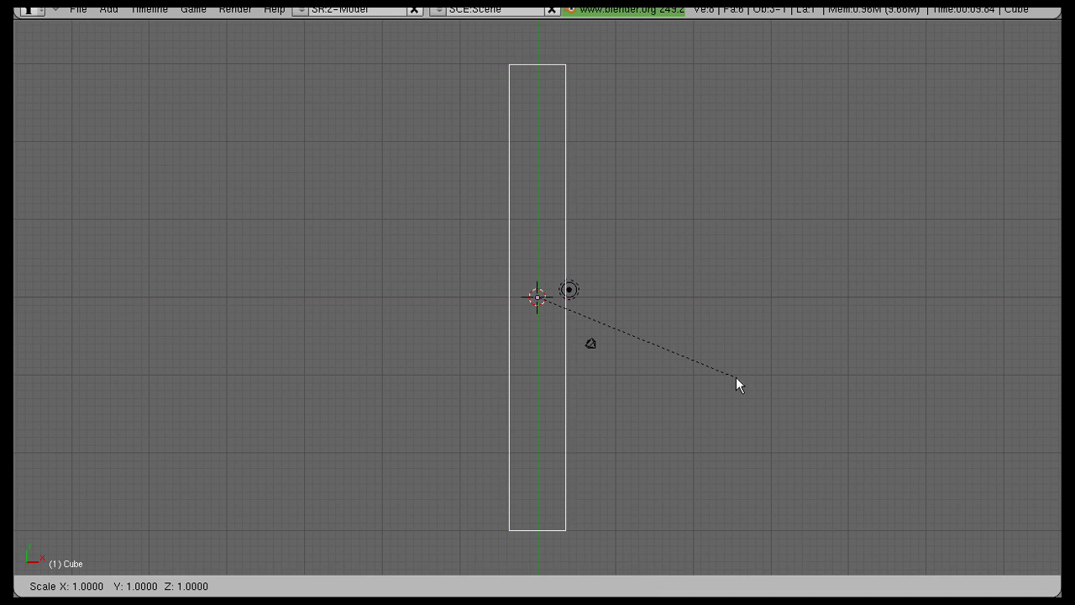
{"action": "key", "text": "x"}
{"action": "key", "text": "y"}
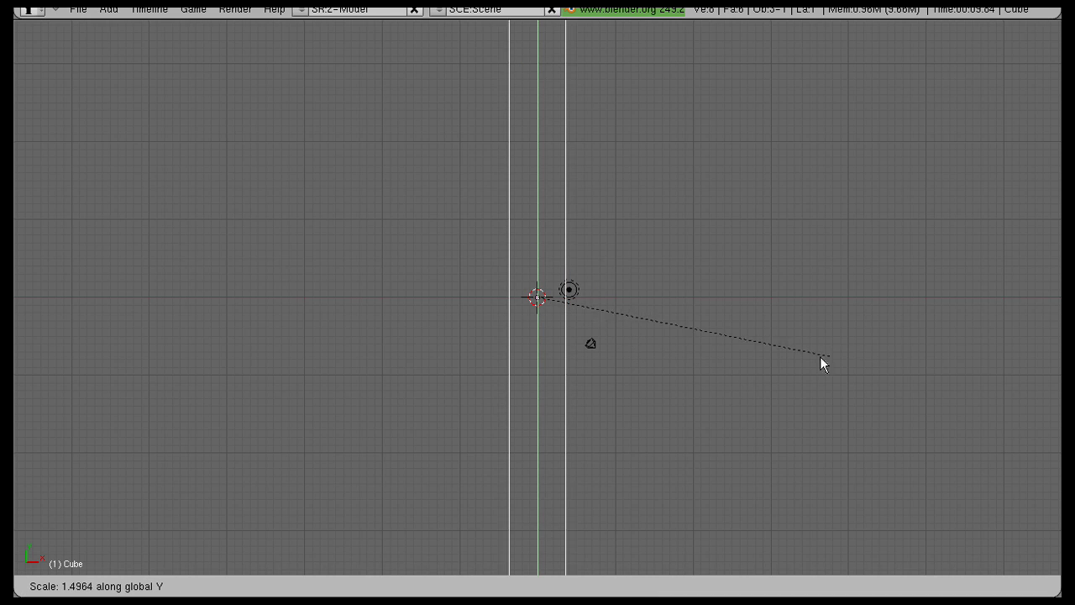
{"action": "key", "text": "Escape"}
{"action": "key", "text": "r"}
{"action": "key", "text": "z"}
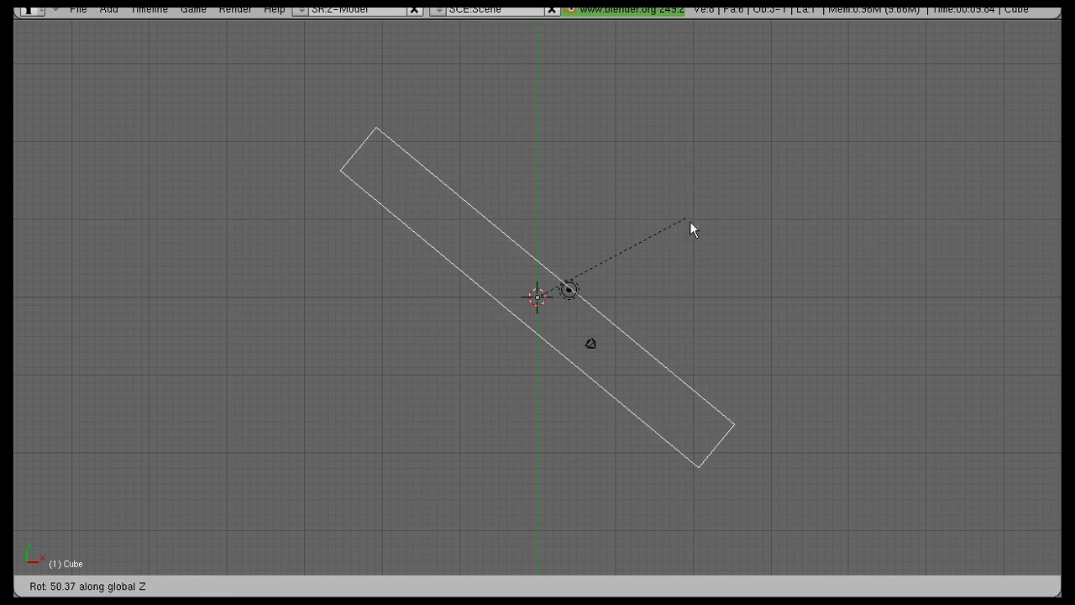
{"action": "key", "text": "Escape"}
{"action": "key", "text": "r"}
{"action": "key", "text": "x"}
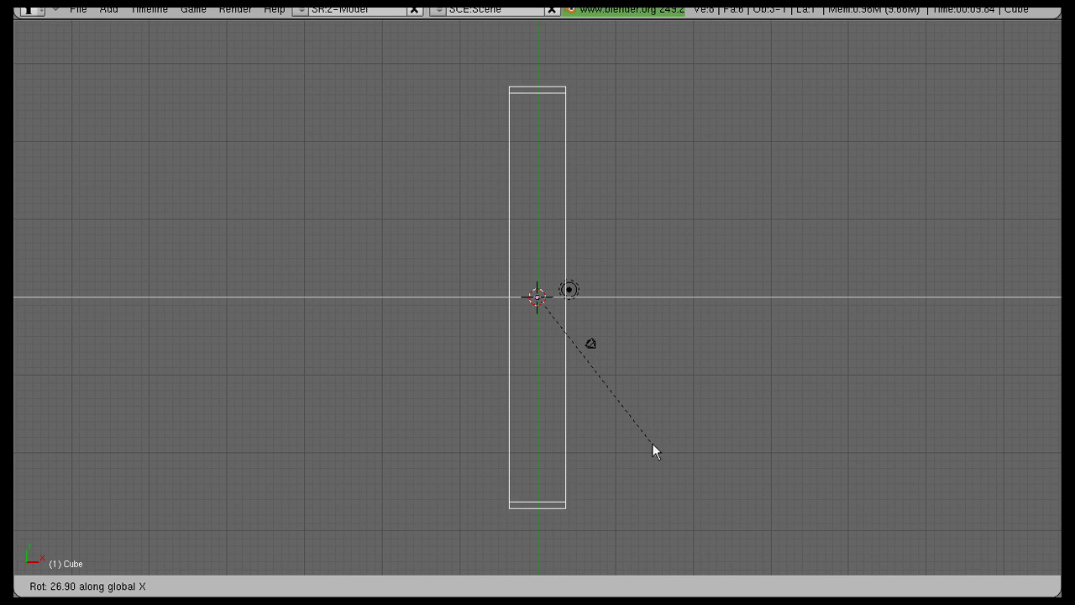
{"action": "left_click", "coordinate": [545, 389]}
{"action": "key", "text": "g"}
{"action": "key", "text": "z"}
{"action": "key", "text": "x"}
{"action": "left_click", "coordinate": [542, 400]}
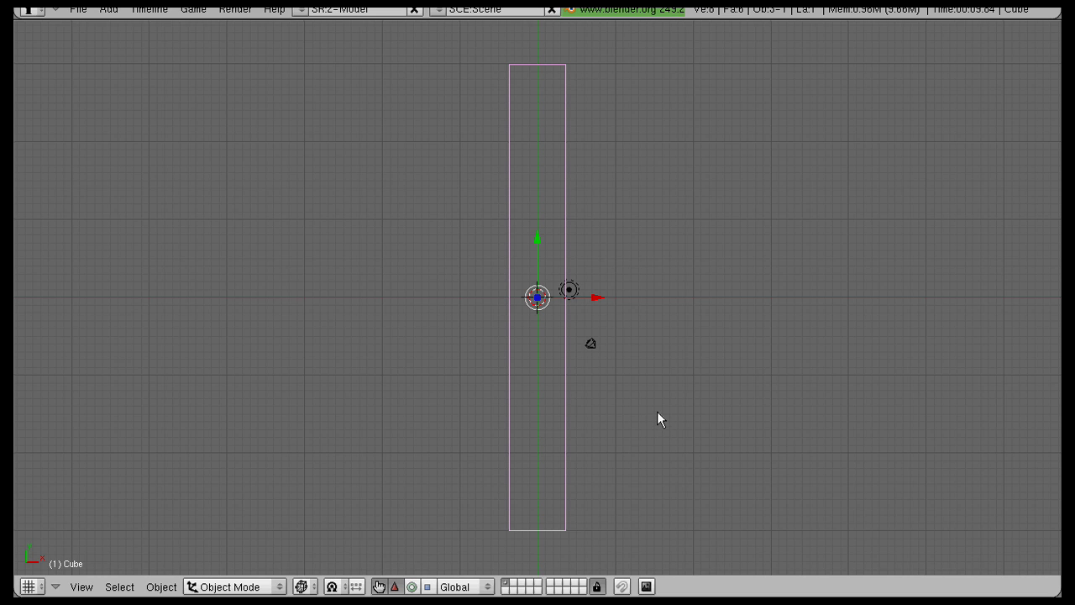
Step: Scale the box along the global Z axis twice to make it taller, the second time by about 2
{"action": "middle_click_drag", "start_coordinate": [650, 449], "coordinate": [729, 335]}
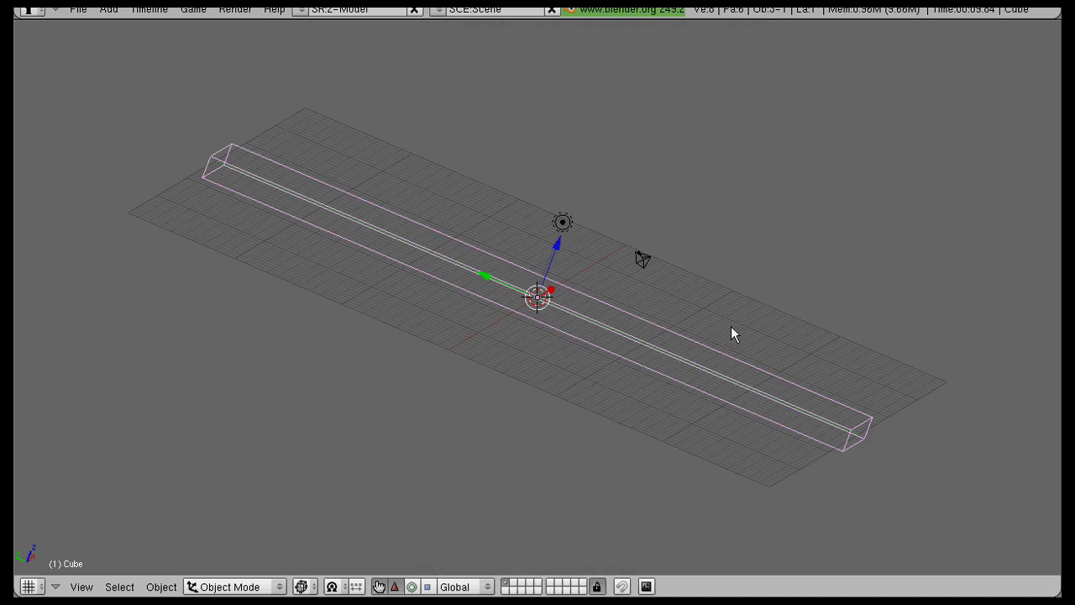
{"action": "key", "text": "s"}
{"action": "key", "text": "z"}
{"action": "left_click", "coordinate": [924, 168]}
{"action": "key", "text": "s"}
{"action": "key", "text": "z"}
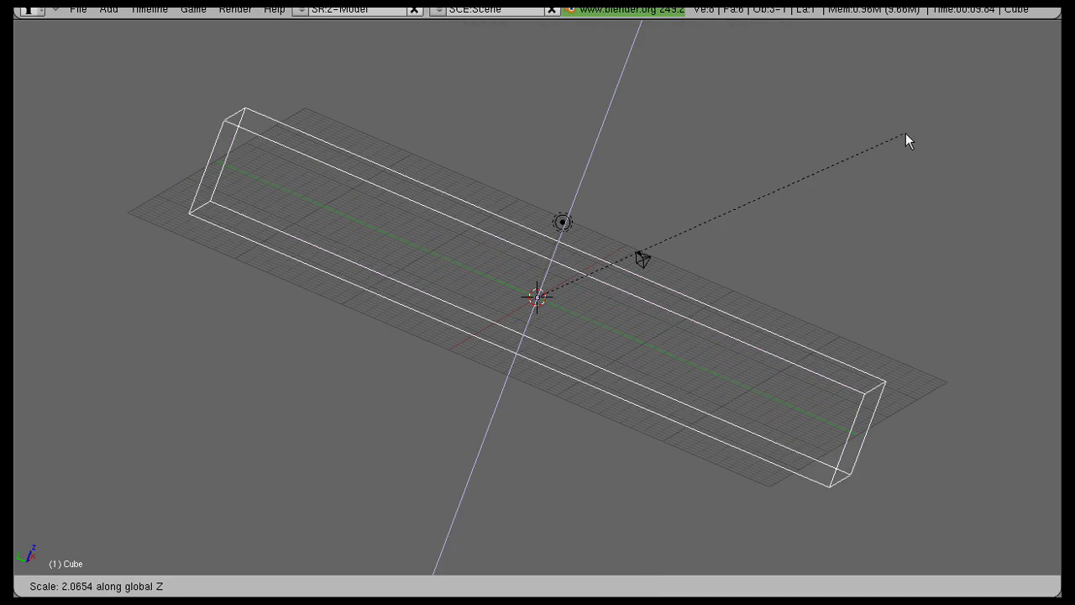
{"action": "left_click", "coordinate": [899, 151]}
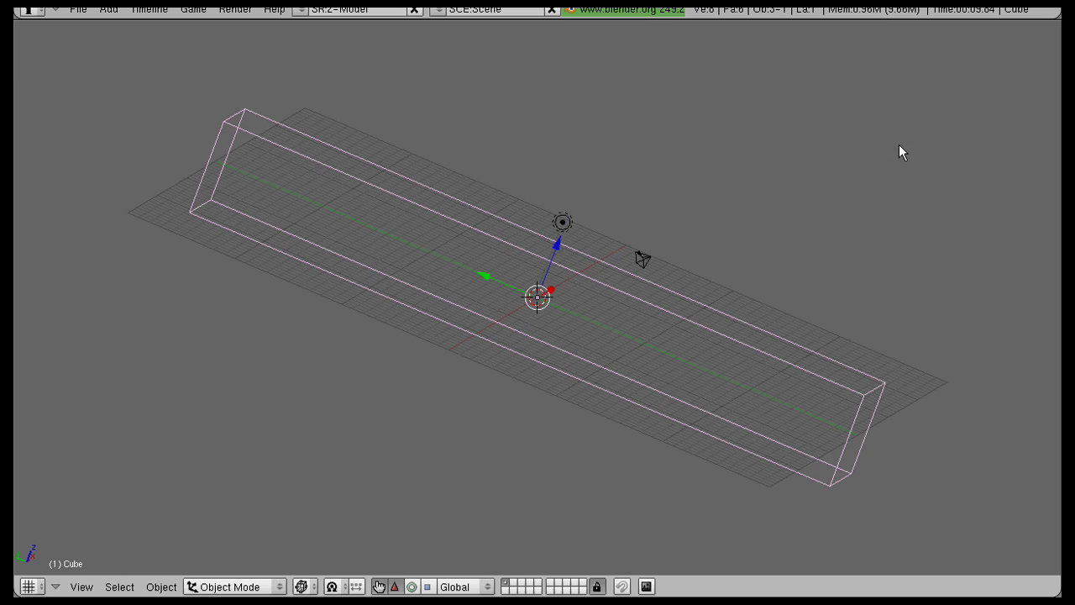
Step: Move the box up along the Z axis in front view until its base rests on the ground line
{"action": "middle_click_drag", "start_coordinate": [899, 152], "coordinate": [490, 352]}
{"action": "key", "text": "KP_1"}
{"action": "key", "text": "g"}
{"action": "key", "text": "z"}
{"action": "left_click", "coordinate": [578, 303]}
Step: Delete the existing camera and add a new camera at the 3D cursor in front view
{"action": "right_click", "coordinate": [630, 251]}
{"action": "key", "text": "x"}
{"action": "left_click", "coordinate": [630, 247]}
{"action": "key", "text": "space"}
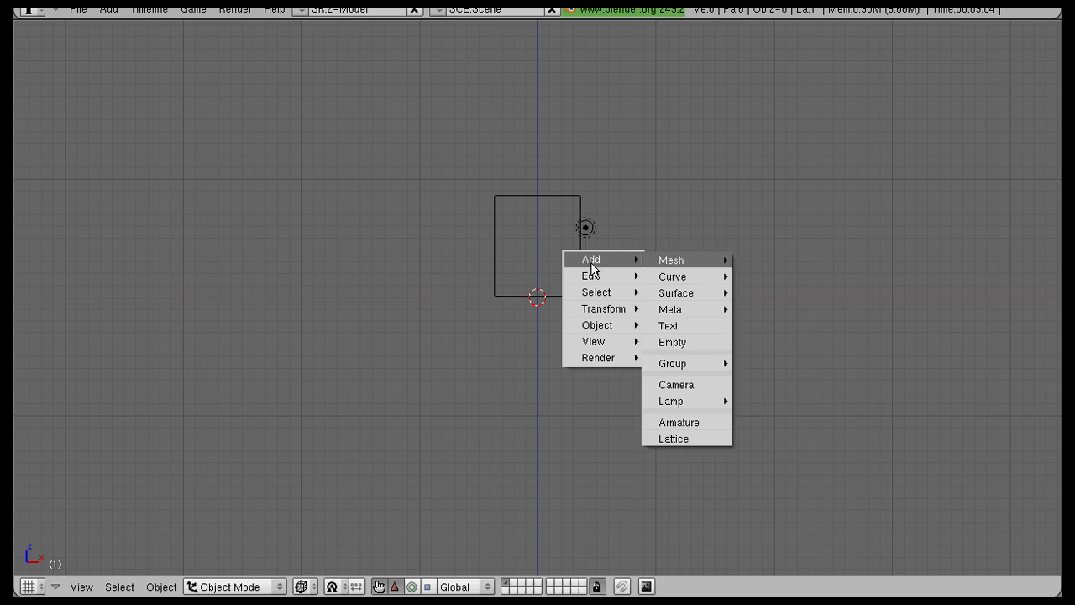
{"action": "left_click", "coordinate": [706, 384]}
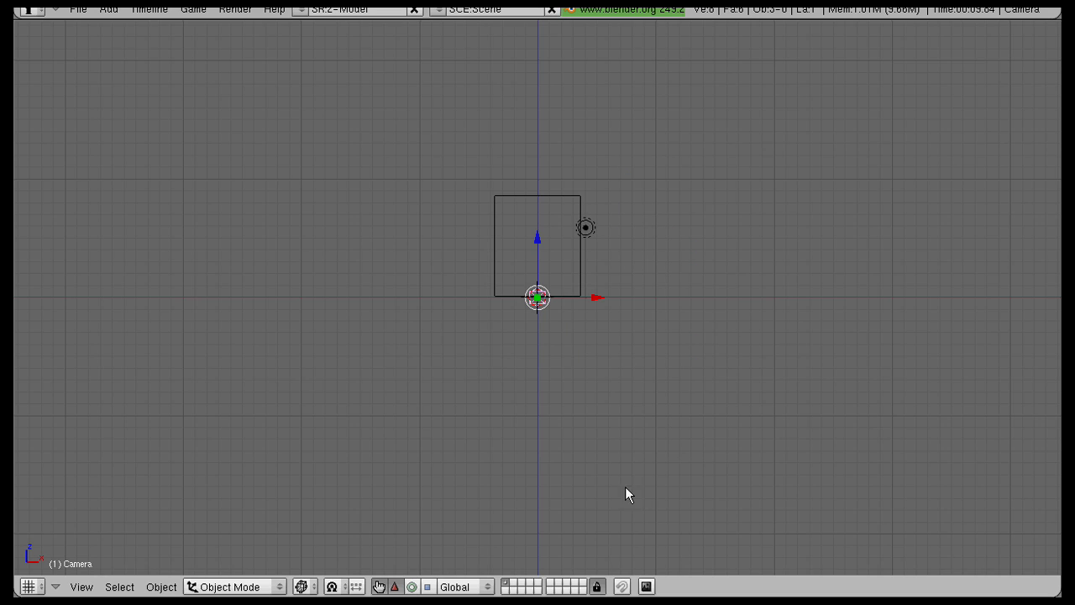
Step: Move the new camera to the box's middle height and out to just beyond its near end along Y
{"action": "key", "text": "g"}
{"action": "left_click", "coordinate": [615, 375]}
{"action": "key", "text": "KP_3"}
{"action": "key", "text": "g"}
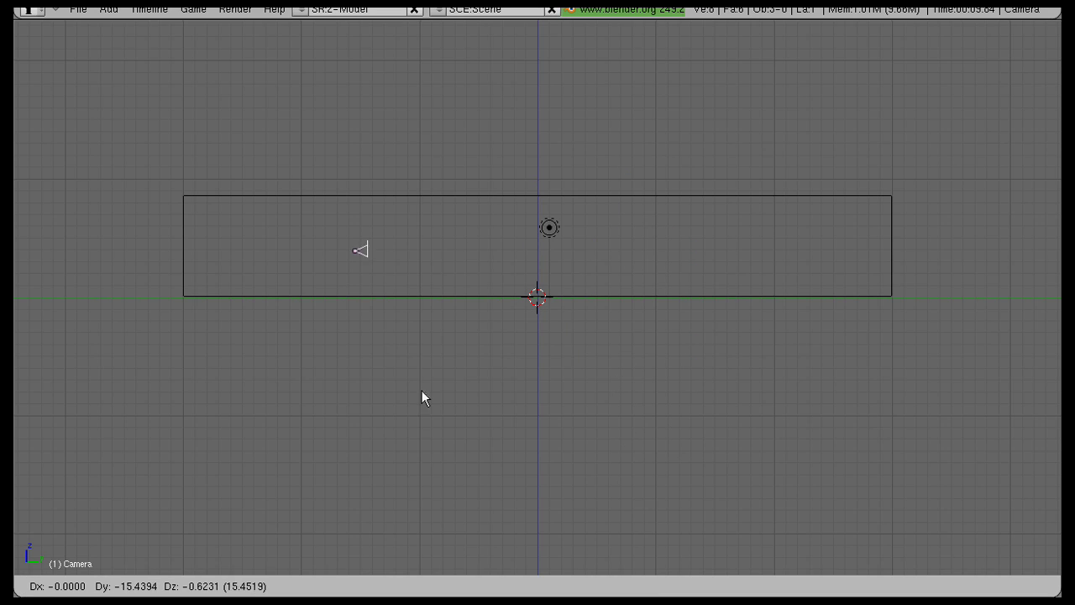
{"action": "left_click", "coordinate": [334, 291]}
{"action": "middle_click_drag", "start_coordinate": [333, 291], "coordinate": [493, 371]}
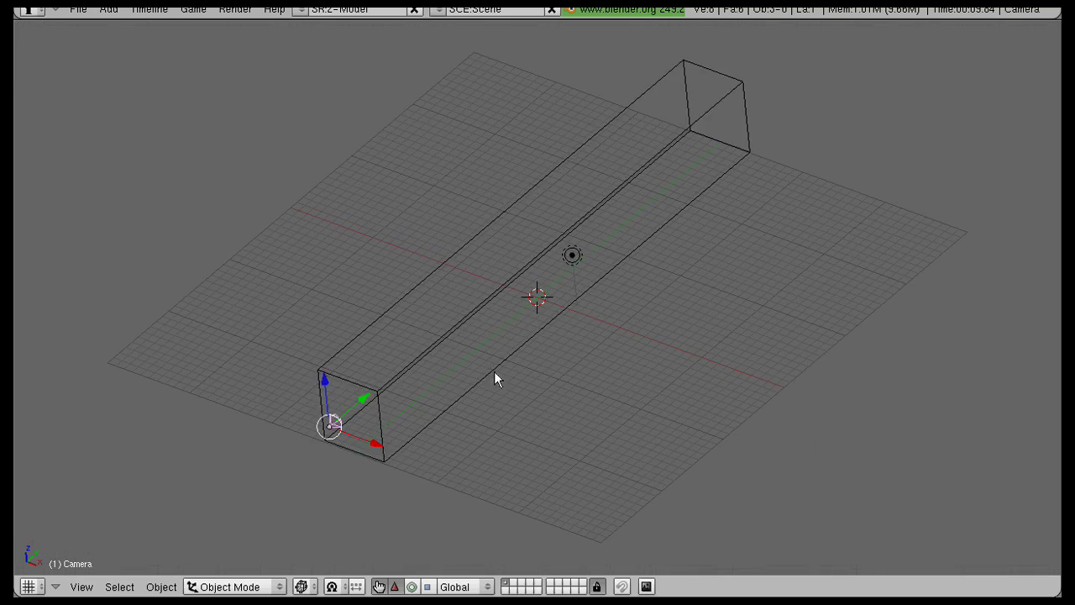
Step: Put the box into Edit Mode with face selection
{"action": "right_click", "coordinate": [487, 357]}
{"action": "key", "text": "Tab"}
{"action": "scroll", "coordinate": [538, 302], "scroll_direction": "up", "scroll_amount": 5}
{"action": "left_click", "coordinate": [594, 586]}
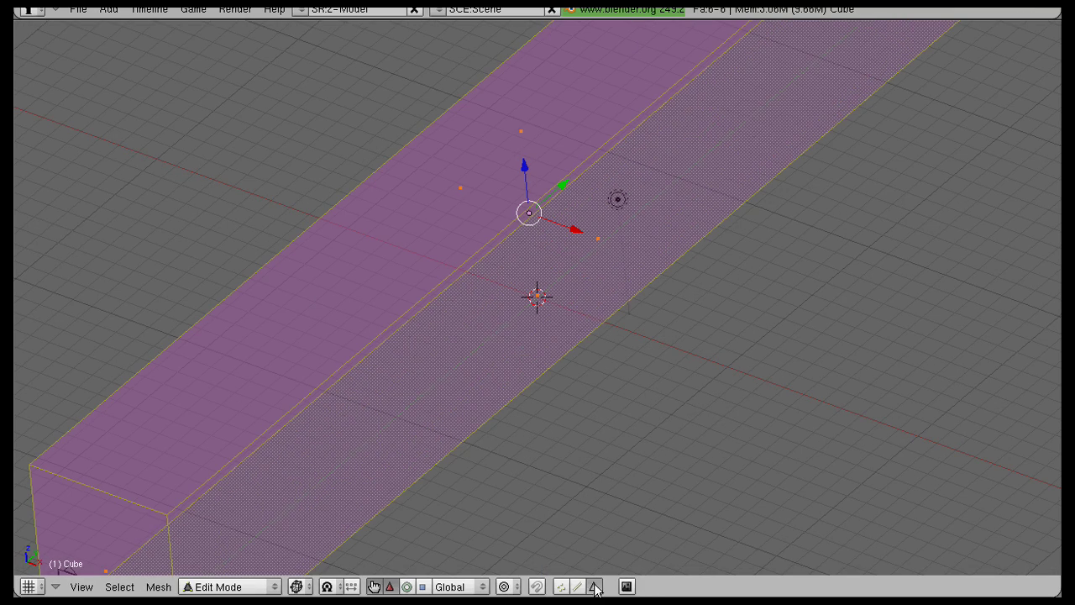
{"action": "scroll", "coordinate": [537, 302], "scroll_direction": "down", "scroll_amount": 5}
{"action": "middle_click_drag", "start_coordinate": [521, 420], "coordinate": [550, 447]}
{"action": "scroll", "coordinate": [551, 447], "scroll_direction": "up", "scroll_amount": 3}
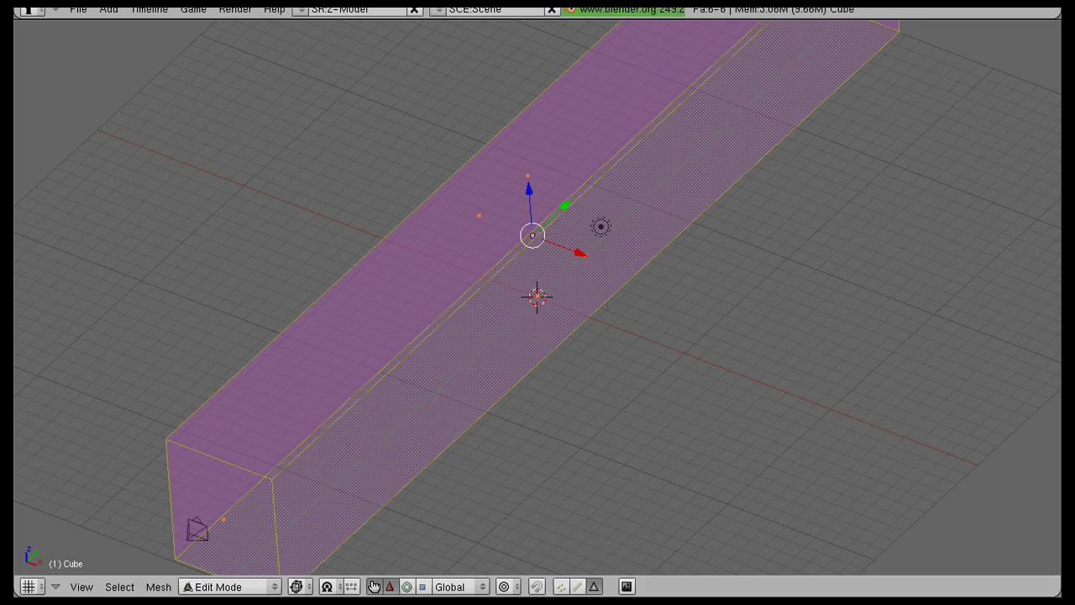
Step: Change the viewport shading from wireframe to solid
{"action": "left_click", "coordinate": [227, 586]}
{"action": "left_click", "coordinate": [298, 586]}
{"action": "left_click", "coordinate": [316, 537]}
{"action": "mouse_move", "coordinate": [322, 540]}
{"action": "middle_mouse_down"}
{"action": "mouse_move", "coordinate": [420, 504]}
{"action": "mouse_move", "coordinate": [602, 467]}
{"action": "mouse_move", "coordinate": [593, 584]}
{"action": "middle_mouse_up"}
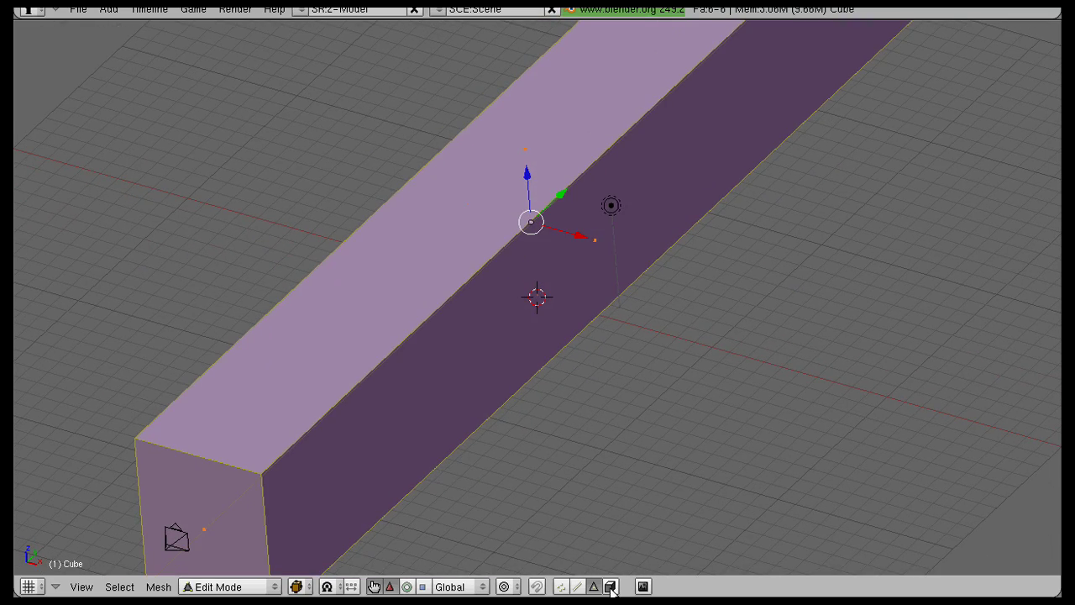
Step: Separate the visible long side face and the top face of the box into their own objects
{"action": "scroll", "coordinate": [571, 312], "scroll_direction": "down", "scroll_amount": 3}
{"action": "scroll", "coordinate": [571, 312], "scroll_direction": "up", "scroll_amount": 2}
{"action": "right_click", "coordinate": [559, 302]}
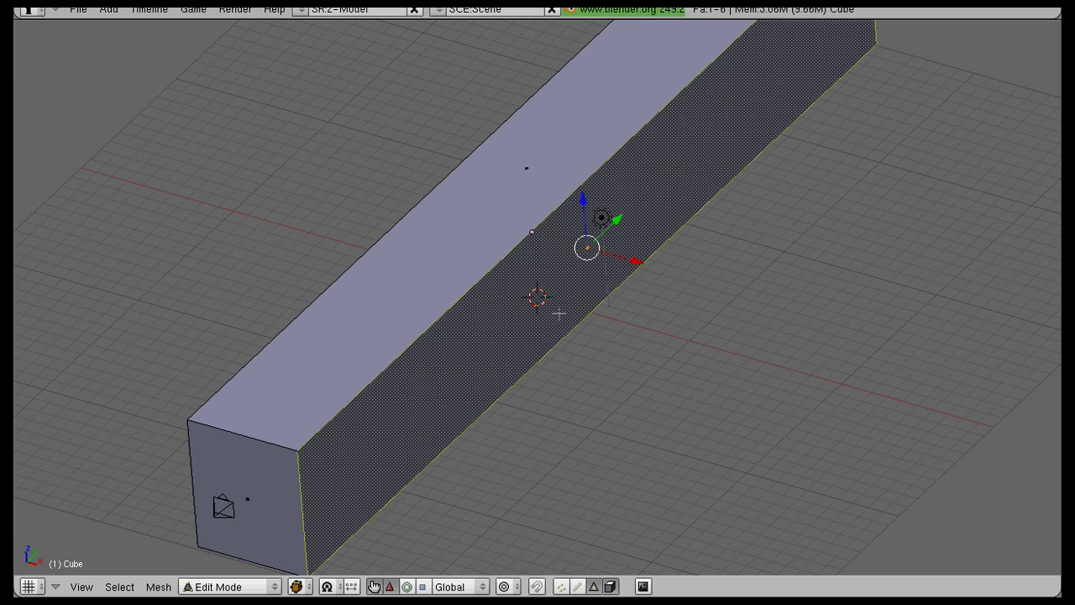
{"action": "key", "text": "g"}
{"action": "right_click", "coordinate": [529, 337]}
{"action": "key", "text": "p"}
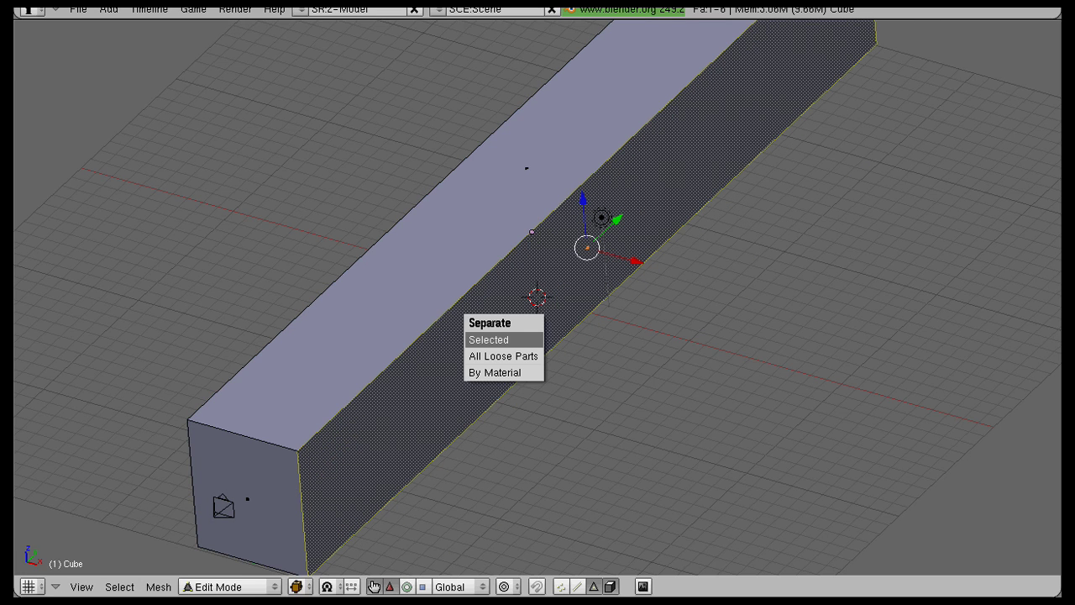
{"action": "left_click", "coordinate": [527, 339]}
{"action": "right_click", "coordinate": [527, 222]}
{"action": "key", "text": "p"}
{"action": "left_click", "coordinate": [527, 221]}
Step: Separate three more faces of the box into individual objects, leaving a single face in the original mesh
{"action": "middle_click_drag", "start_coordinate": [431, 316], "coordinate": [736, 337]}
{"action": "right_click", "coordinate": [659, 297]}
{"action": "key", "text": "p"}
{"action": "left_click", "coordinate": [641, 298]}
{"action": "middle_click_drag", "start_coordinate": [641, 298], "coordinate": [602, 232]}
{"action": "right_click", "coordinate": [538, 258]}
{"action": "key", "text": "p"}
{"action": "left_click", "coordinate": [537, 262]}
{"action": "middle_click_drag", "start_coordinate": [536, 261], "coordinate": [739, 554]}
{"action": "right_click", "coordinate": [696, 364]}
{"action": "key", "text": "p"}
{"action": "left_click", "coordinate": [696, 367]}
Step: Return the remaining box face to Object Mode
{"action": "middle_click_drag", "start_coordinate": [445, 366], "coordinate": [634, 436]}
{"action": "left_click", "coordinate": [254, 586]}
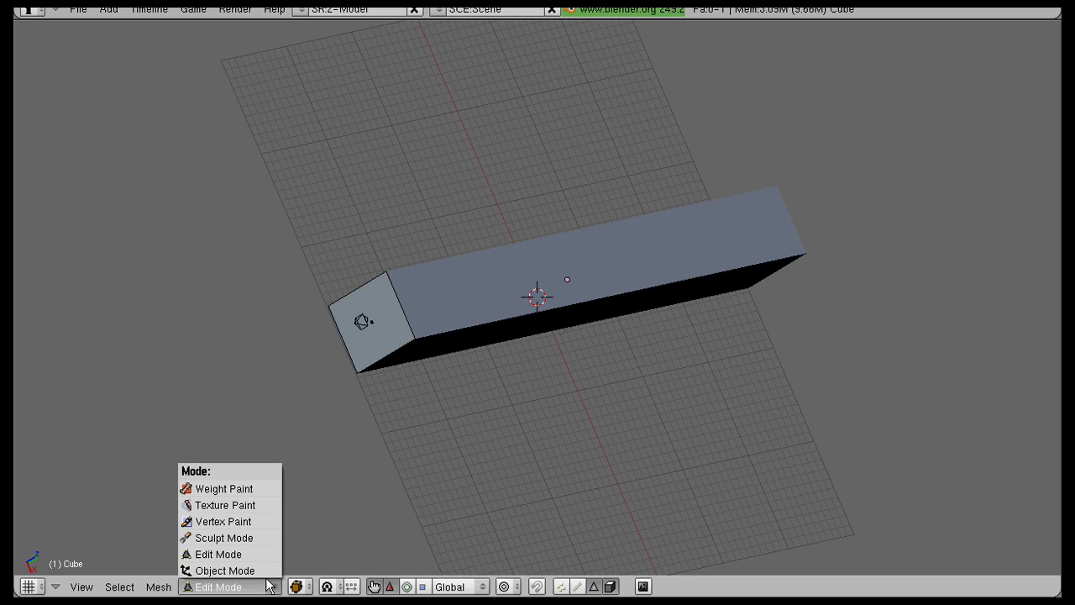
{"action": "left_click", "coordinate": [263, 570]}
{"action": "scroll", "coordinate": [701, 377], "scroll_direction": "up", "scroll_amount": 5}
{"action": "middle_click_drag", "start_coordinate": [271, 566], "coordinate": [595, 298]}
{"action": "scroll", "coordinate": [596, 294], "scroll_direction": "down", "scroll_amount": 5}
{"action": "right_click", "coordinate": [504, 301]}
{"action": "key", "text": "g"}
{"action": "right_click", "coordinate": [672, 416]}
{"action": "middle_click_drag", "start_coordinate": [677, 421], "coordinate": [533, 458]}
{"action": "right_click", "coordinate": [546, 452]}
{"action": "middle_click_drag", "start_coordinate": [729, 390], "coordinate": [626, 446]}
{"action": "middle_click_drag", "start_coordinate": [360, 420], "coordinate": [439, 288]}
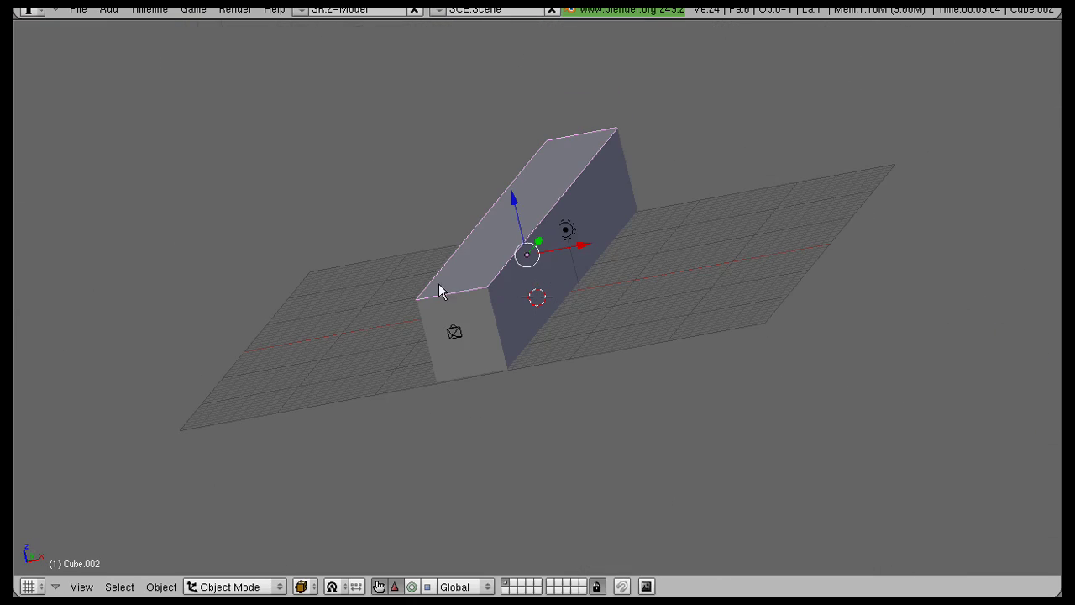
Step: Delete the near end face of the box, beside the camera, to open the corridor
{"action": "right_click", "coordinate": [478, 368]}
{"action": "scroll", "coordinate": [672, 377], "scroll_direction": "up", "scroll_amount": 3}
{"action": "key", "text": "g"}
{"action": "right_click", "coordinate": [624, 394]}
{"action": "key", "text": "x"}
{"action": "left_click", "coordinate": [619, 401]}
Step: Look through the new camera into the open end of the corridor
{"action": "middle_click_drag", "start_coordinate": [510, 408], "coordinate": [596, 292]}
{"action": "key", "text": "KP_0"}
{"action": "right_click", "coordinate": [638, 250]}
{"action": "right_click", "coordinate": [642, 252]}
{"action": "key", "text": "g"}
{"action": "key", "text": "z"}
{"action": "key", "text": "Escape"}
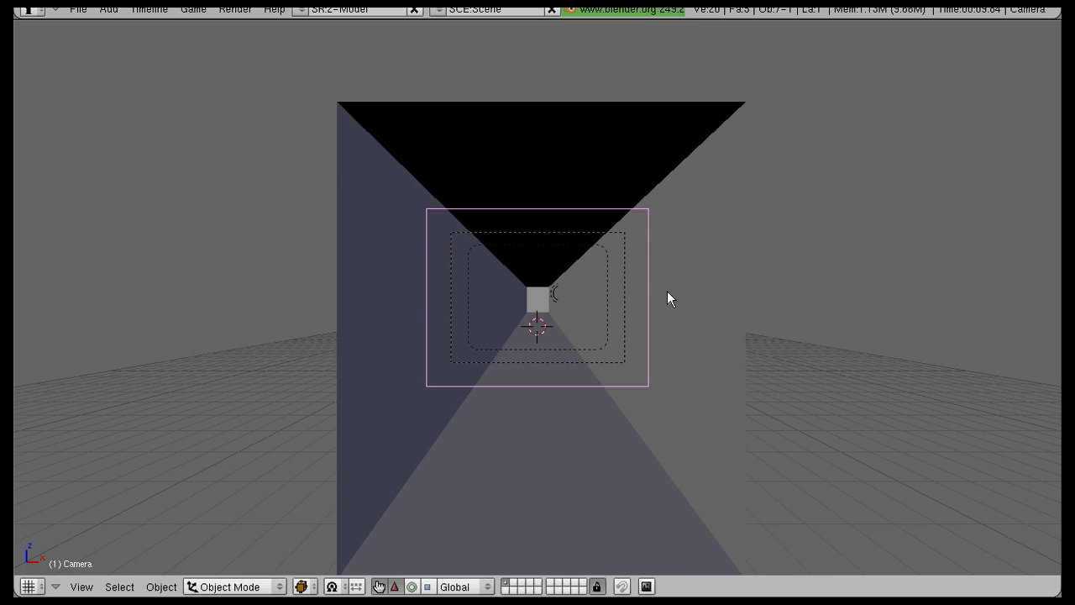
{"action": "right_click", "coordinate": [538, 299]}
{"action": "key", "text": "g"}
{"action": "key", "text": "z"}
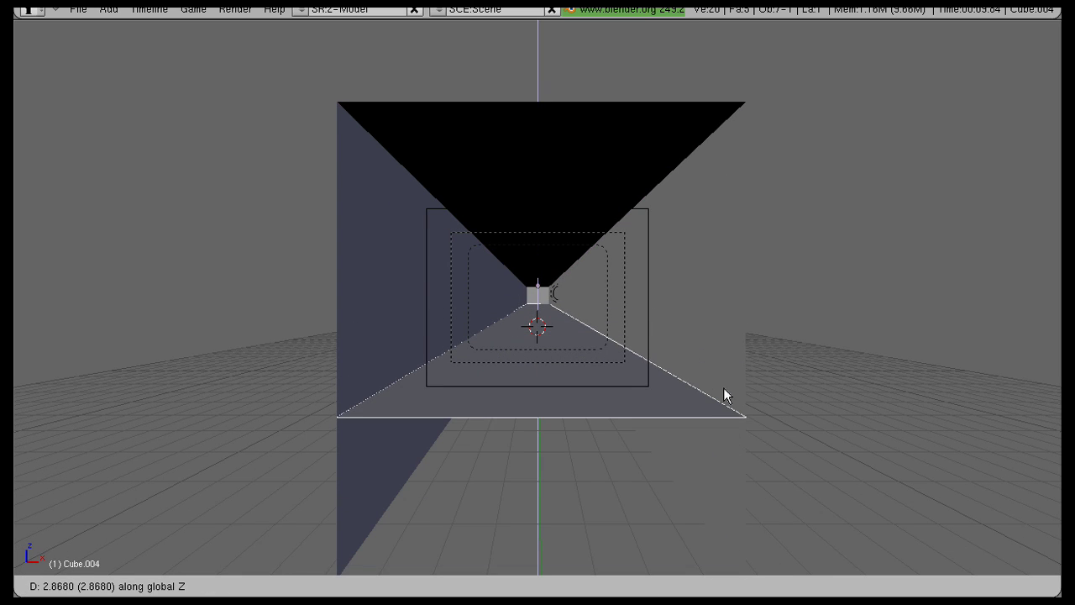
{"action": "right_click", "coordinate": [724, 392]}
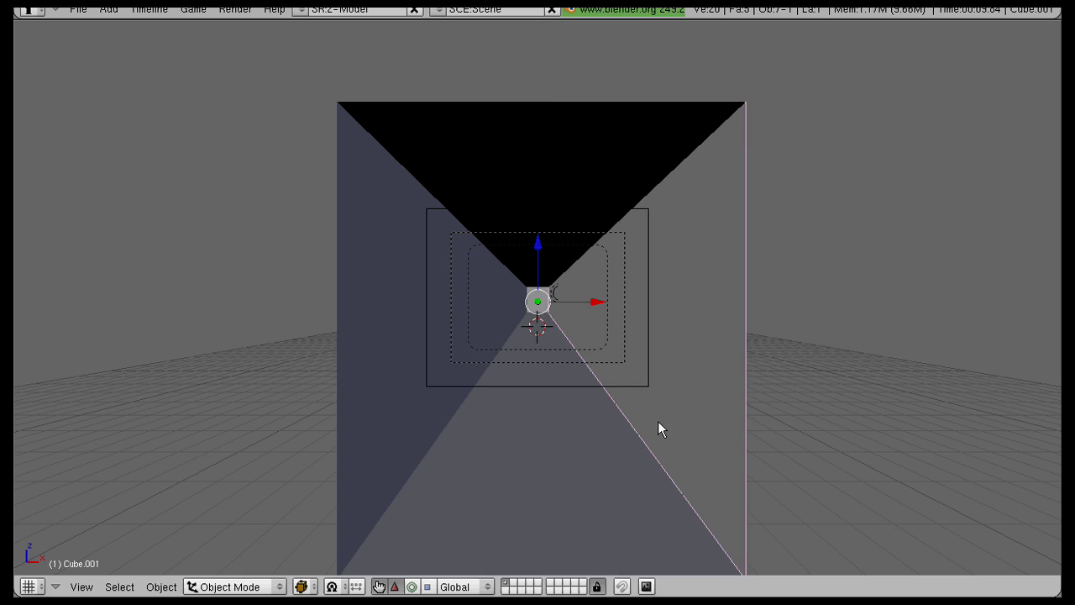
{"action": "key", "text": "a"}
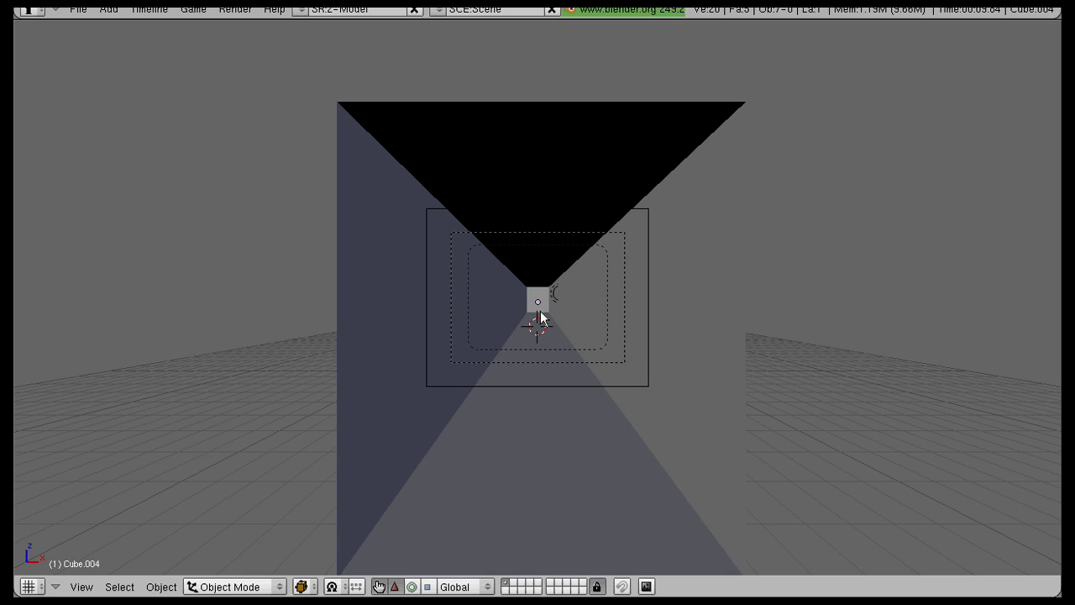
{"action": "right_click", "coordinate": [638, 291]}
{"action": "right_click", "coordinate": [651, 290]}
{"action": "key", "text": "g"}
{"action": "right_click", "coordinate": [706, 296]}
{"action": "right_click", "coordinate": [505, 357]}
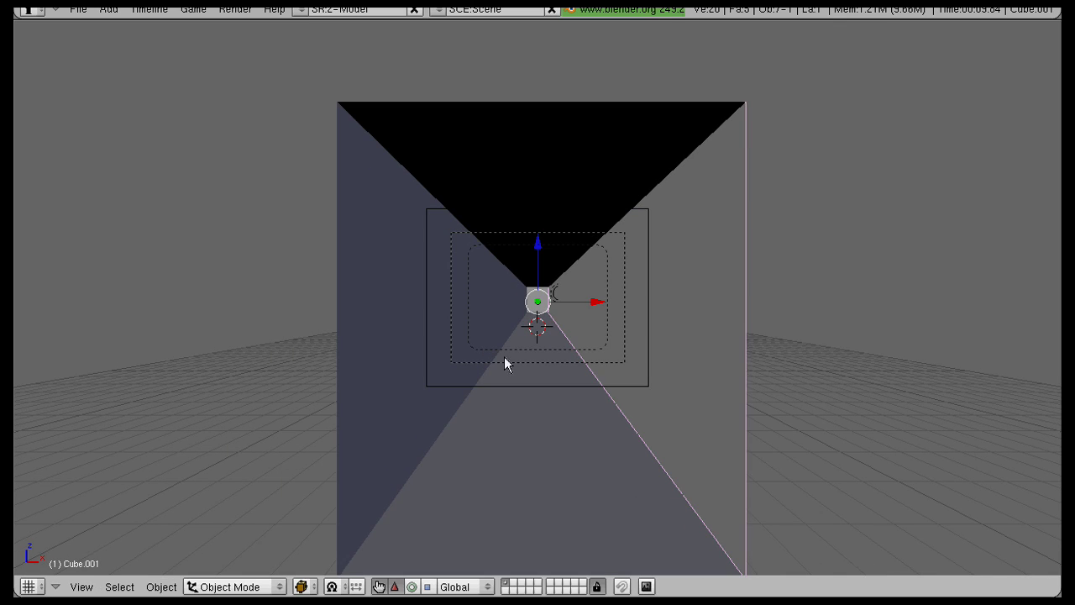
{"action": "right_click", "coordinate": [387, 318], "text": "shift"}
{"action": "right_click", "coordinate": [530, 134], "text": "shift"}
{"action": "right_click", "coordinate": [526, 386], "text": "shift"}
{"action": "key", "text": "a"}
Step: Box-select all the corridor faces in wireframe top view, leaving the lamp and camera out of the selection
{"action": "key", "text": "KP_7"}
{"action": "scroll", "coordinate": [561, 356], "scroll_direction": "down", "scroll_amount": 2}
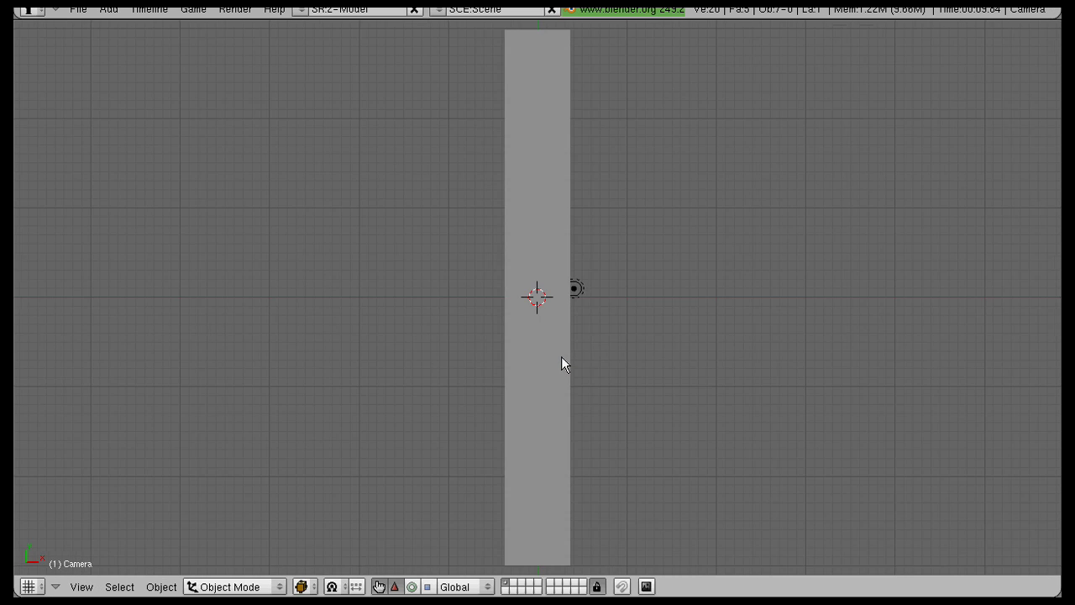
{"action": "key", "text": "z"}
{"action": "scroll", "coordinate": [561, 356], "scroll_direction": "down", "scroll_amount": 4}
{"action": "key", "text": "a"}
{"action": "key", "text": "a"}
{"action": "key", "text": "b"}
{"action": "left_click_drag", "start_coordinate": [515, 429], "coordinate": [602, 147]}
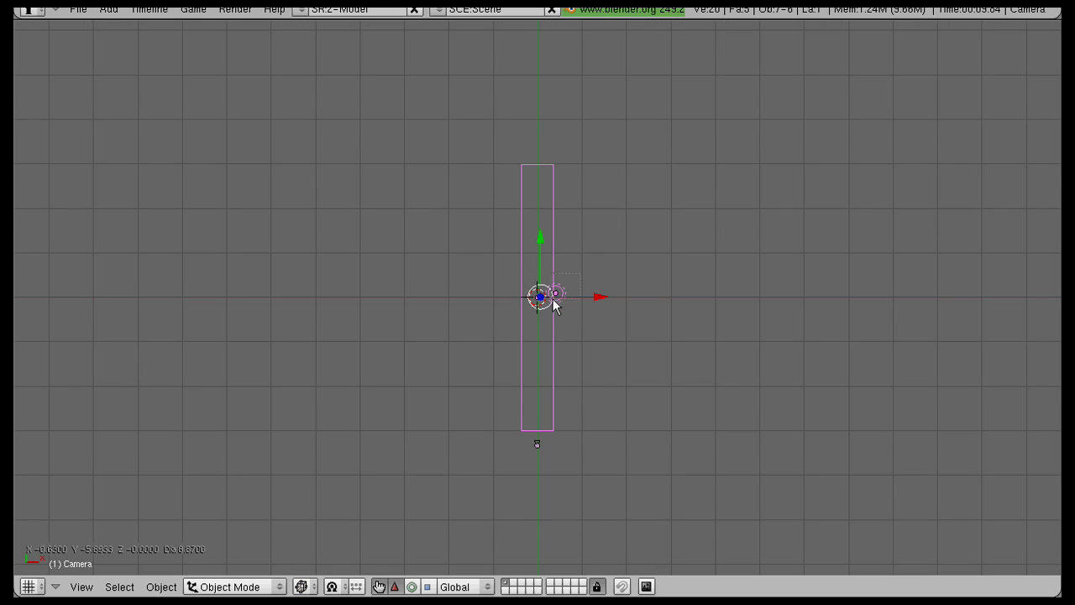
{"action": "right_click_drag", "start_coordinate": [558, 296], "coordinate": [548, 304]}
{"action": "scroll", "coordinate": [572, 322], "scroll_direction": "up", "scroll_amount": 5}
{"action": "scroll", "coordinate": [573, 323], "scroll_direction": "down", "scroll_amount": 4}
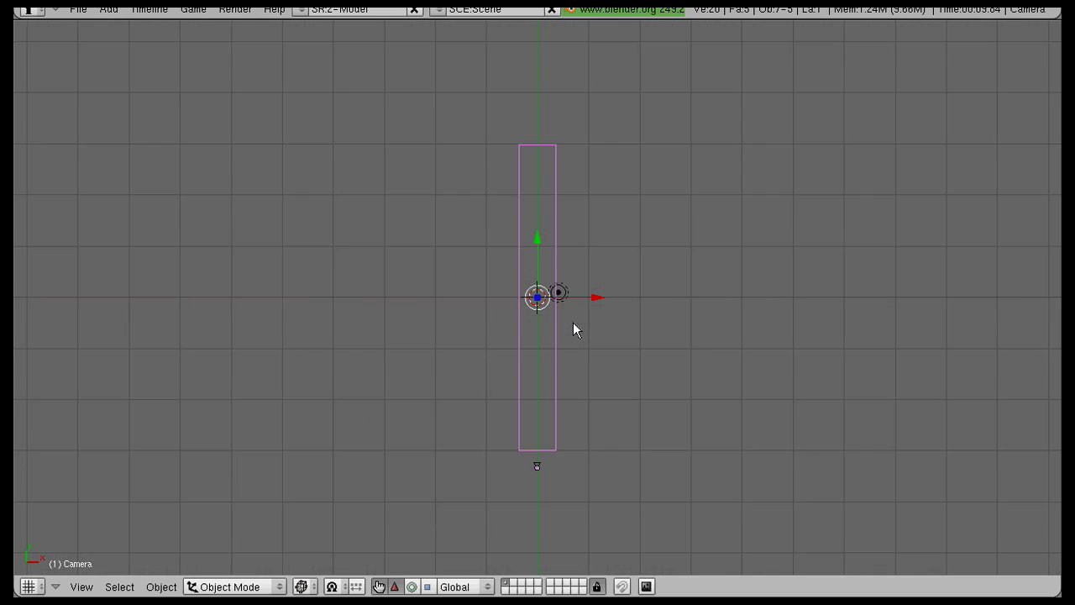
Step: Repeat the box selection over the corridor and take the lamp out of the selection again
{"action": "left_click_drag", "start_coordinate": [613, 131], "coordinate": [465, 459]}
{"action": "scroll", "coordinate": [675, 234], "scroll_direction": "up", "scroll_amount": 4}
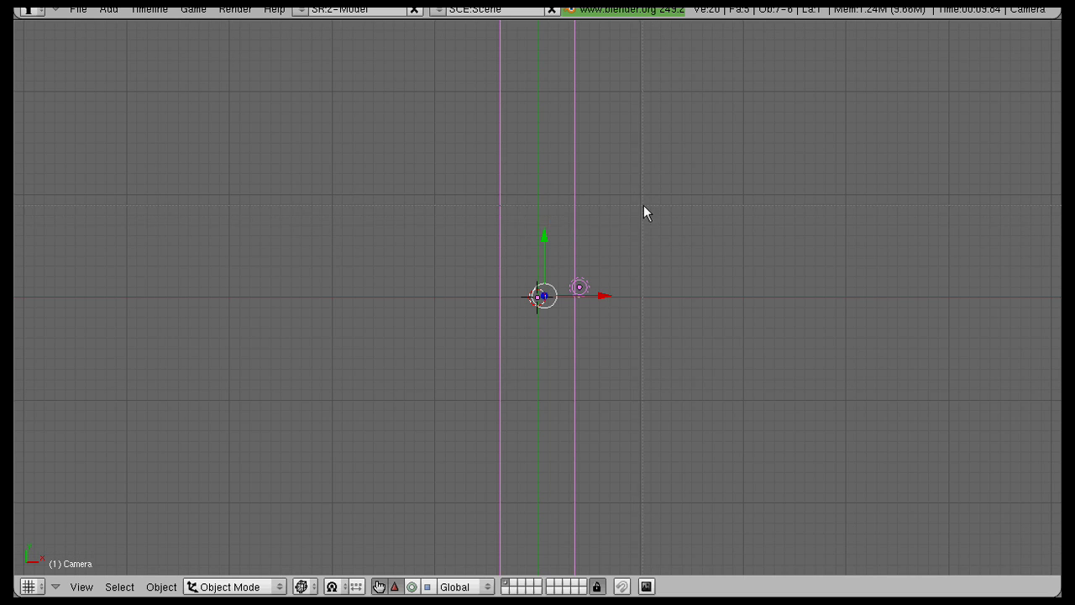
{"action": "left_click_drag", "start_coordinate": [640, 195], "coordinate": [583, 354]}
{"action": "right_click_drag", "start_coordinate": [582, 355], "coordinate": [582, 354]}
{"action": "scroll", "coordinate": [582, 355], "scroll_direction": "down", "scroll_amount": 4}
{"action": "scroll", "coordinate": [582, 354], "scroll_direction": "up", "scroll_amount": 4}
{"action": "scroll", "coordinate": [581, 369], "scroll_direction": "down", "scroll_amount": 5}
{"action": "scroll", "coordinate": [579, 340], "scroll_direction": "up", "scroll_amount": 4}
Step: Widen the selected corridor faces along global X to about 1.6 times in camera view, then display them shaded
{"action": "key", "text": "KP_0"}
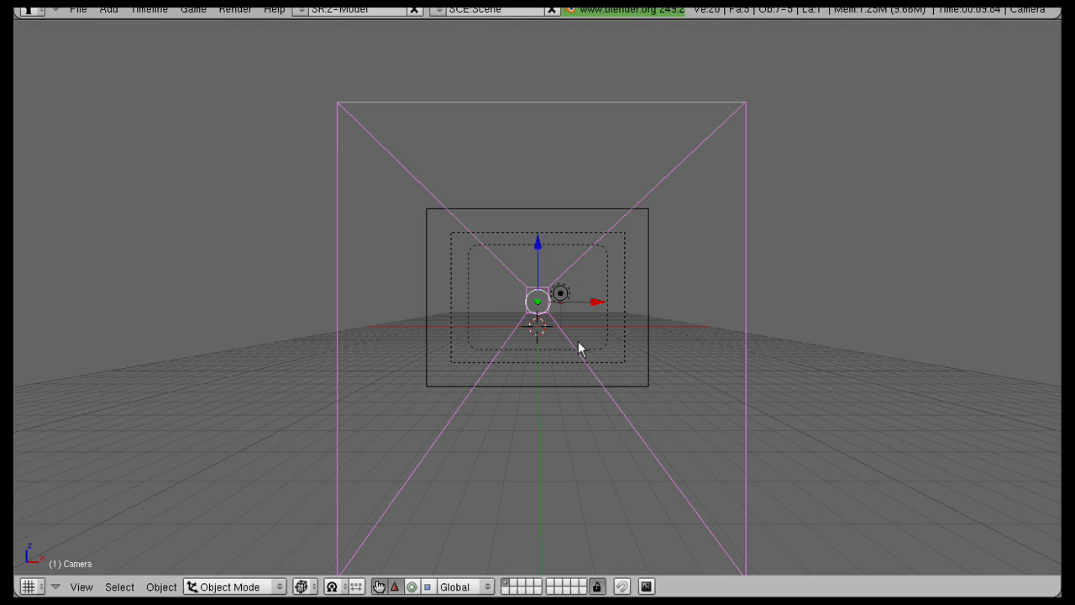
{"action": "key", "text": "s"}
{"action": "key", "text": "x"}
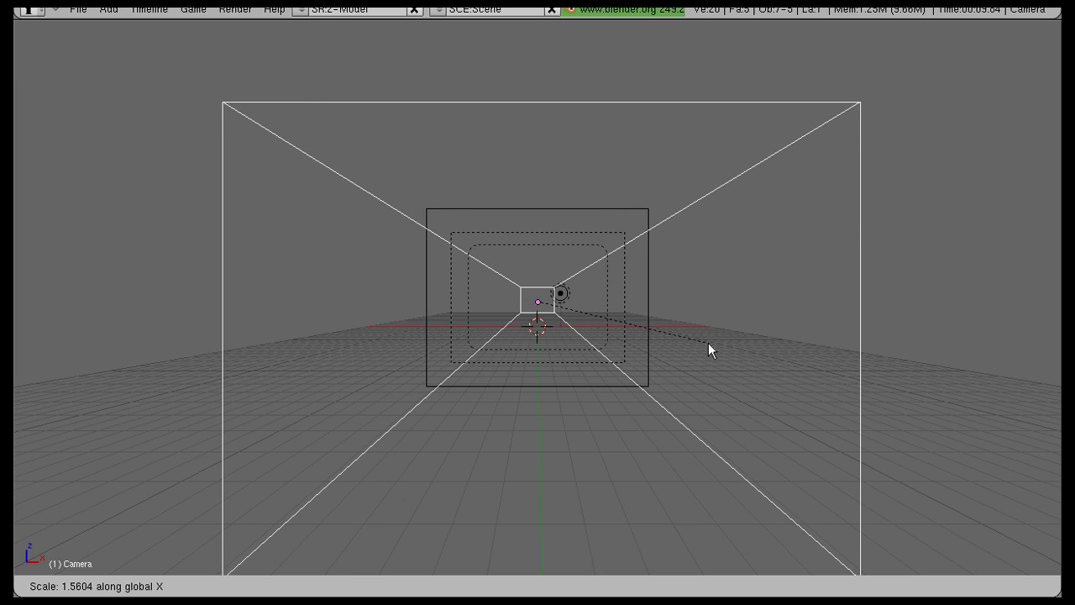
{"action": "left_click", "coordinate": [713, 341]}
{"action": "key", "text": "z"}
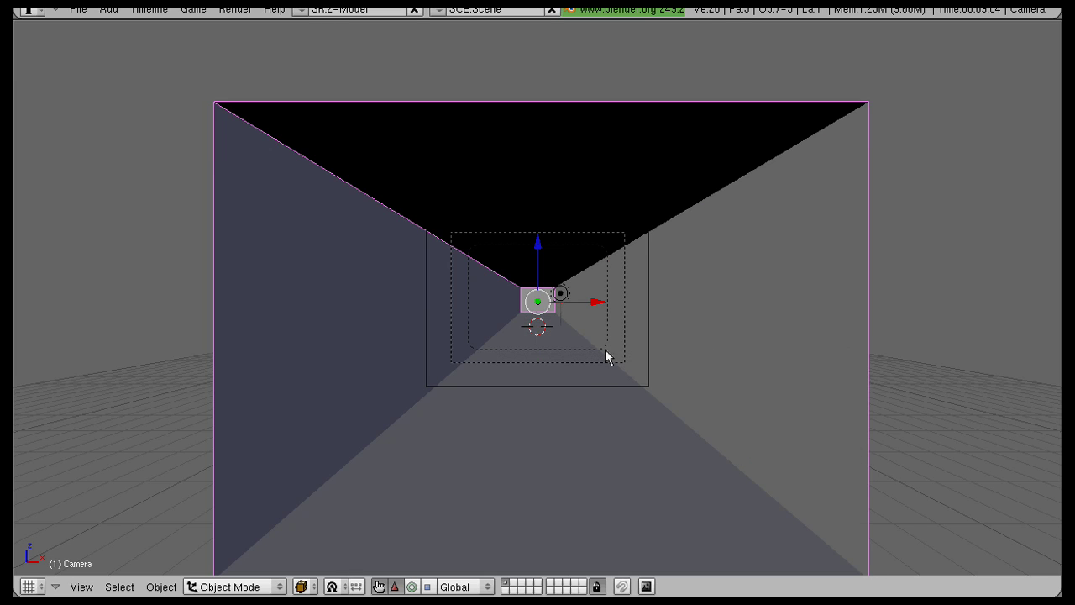
Step: Lower the camera by about 1.03 along global Z and pull it back about 2.1 along global Y
{"action": "right_click", "coordinate": [585, 397]}
{"action": "key", "text": "g"}
{"action": "key", "text": "z"}
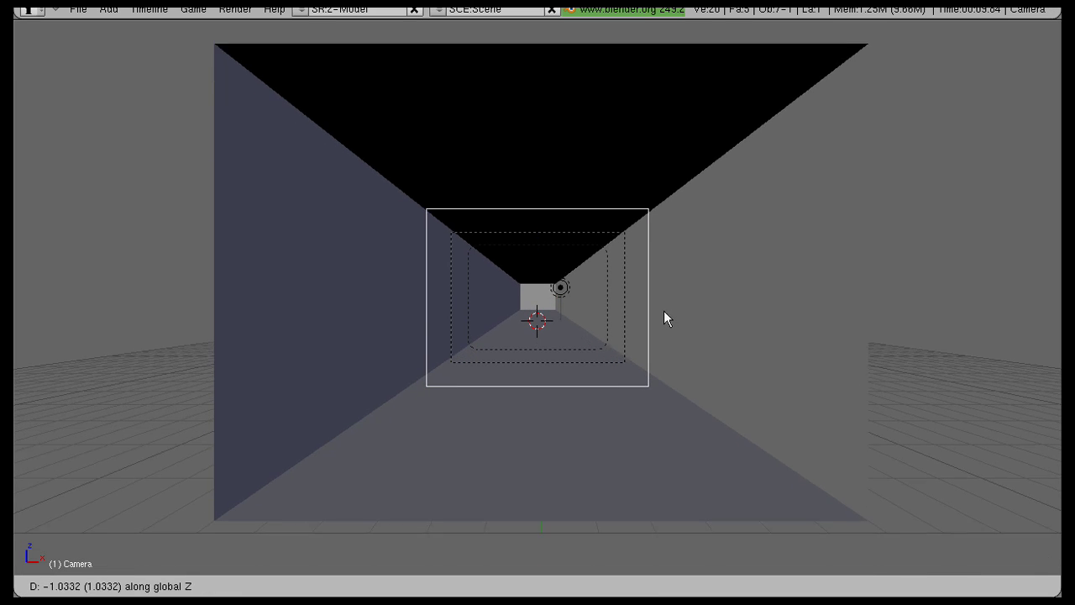
{"action": "left_click", "coordinate": [666, 312]}
{"action": "key", "text": "g"}
{"action": "key", "text": "y"}
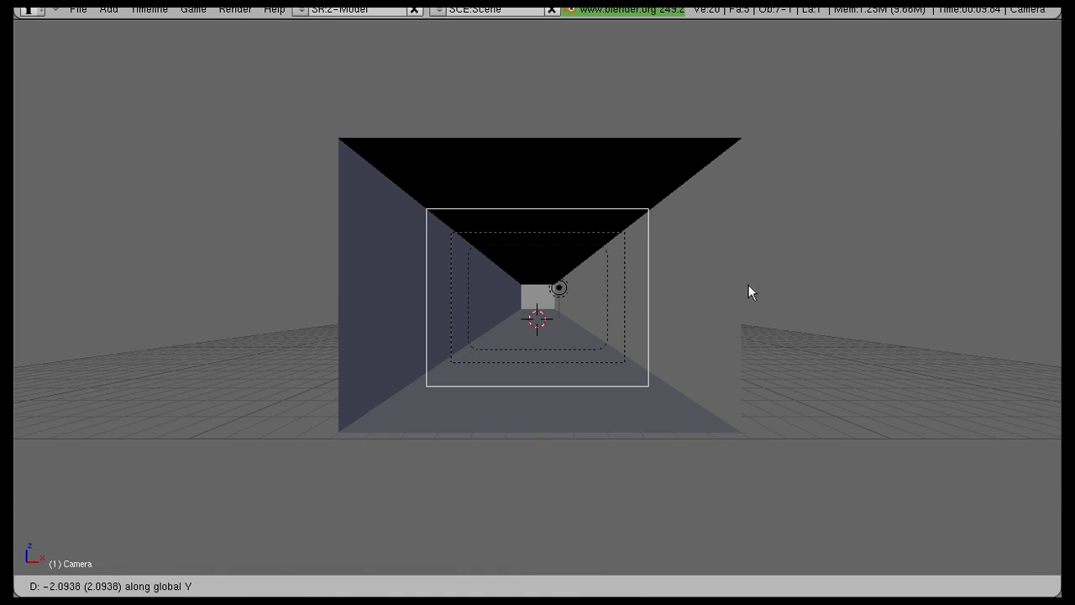
{"action": "left_click", "coordinate": [748, 285]}
Step: Raise the corridor floor by about 0.69 along global Z
{"action": "right_click", "coordinate": [607, 463]}
{"action": "key", "text": "g"}
{"action": "key", "text": "z"}
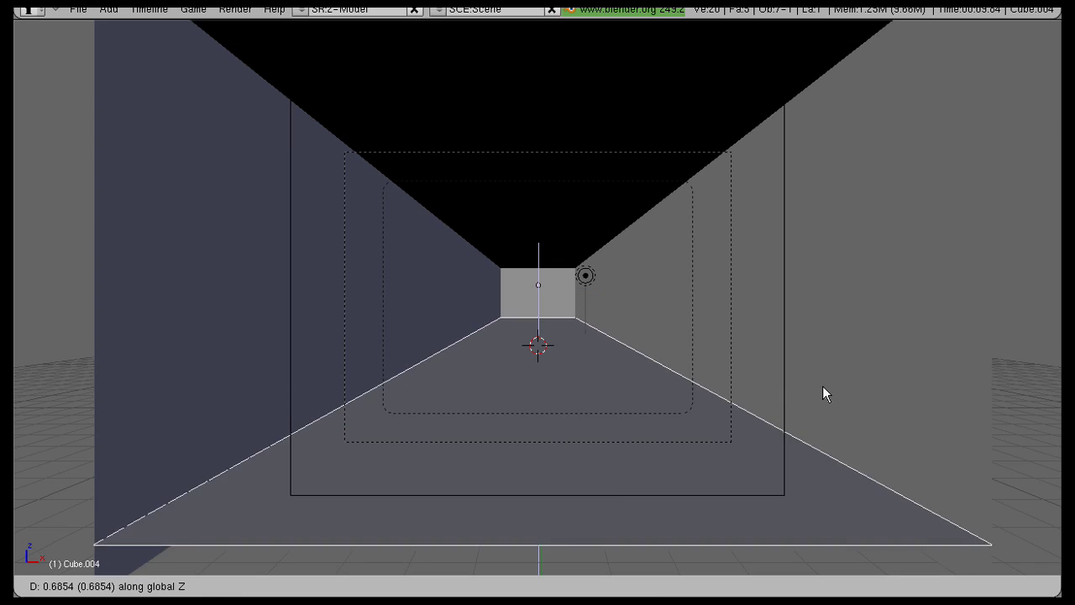
{"action": "left_click", "coordinate": [823, 384]}
{"action": "scroll", "coordinate": [823, 384], "scroll_direction": "down", "scroll_amount": 4}
{"action": "scroll", "coordinate": [769, 395], "scroll_direction": "up", "scroll_amount": 2}
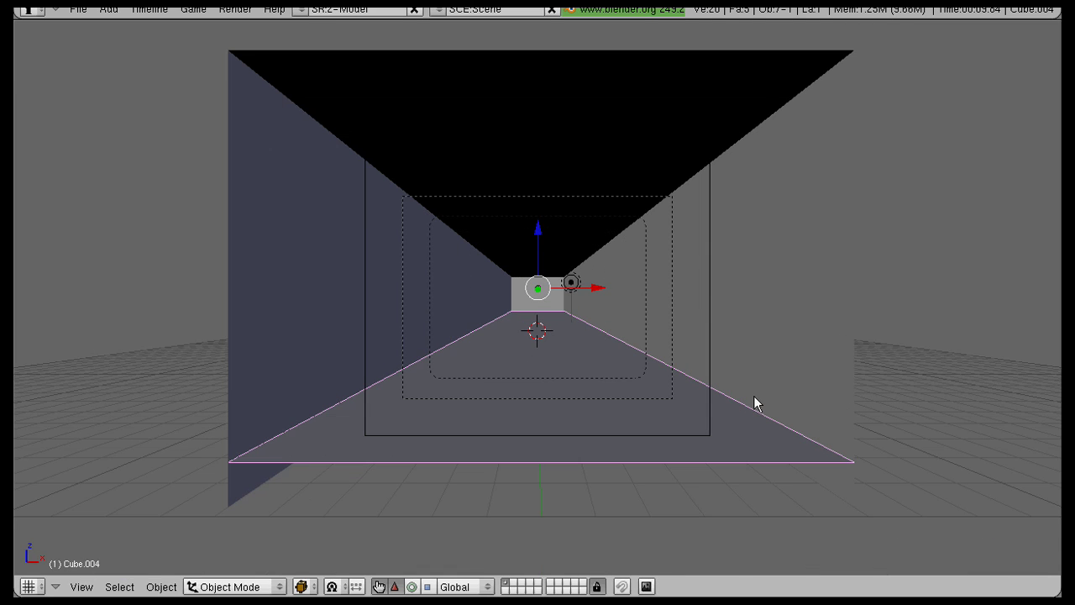
{"action": "right_click", "coordinate": [690, 170]}
{"action": "key", "text": "g"}
{"action": "right_click", "coordinate": [691, 167]}
{"action": "right_click", "coordinate": [694, 138]}
{"action": "key", "text": "g"}
{"action": "key", "text": "z"}
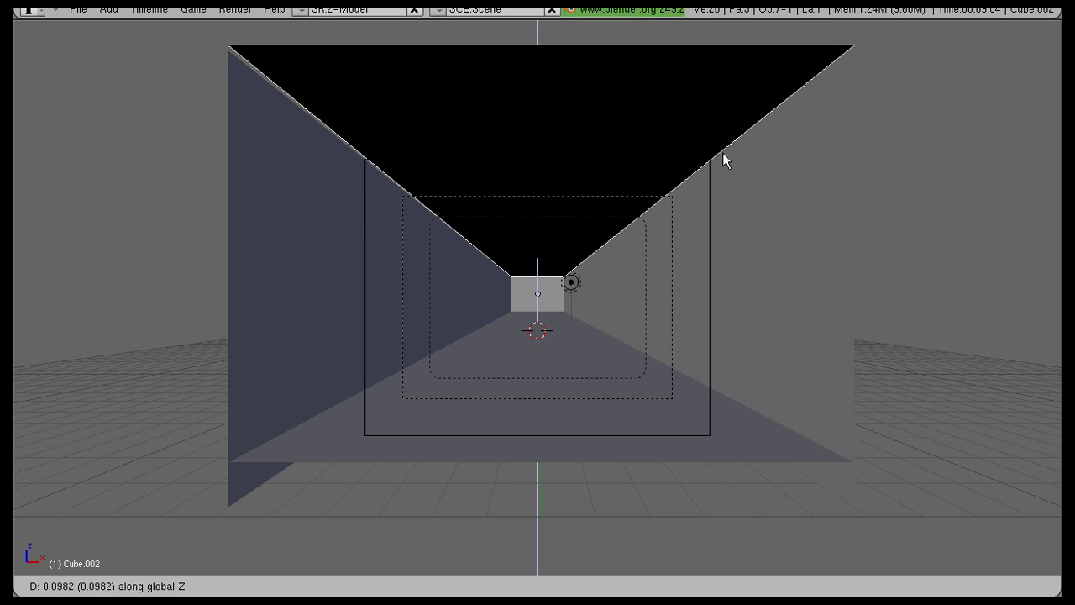
{"action": "left_click", "coordinate": [722, 154]}
{"action": "right_click", "coordinate": [647, 206]}
{"action": "right_click", "coordinate": [339, 340]}
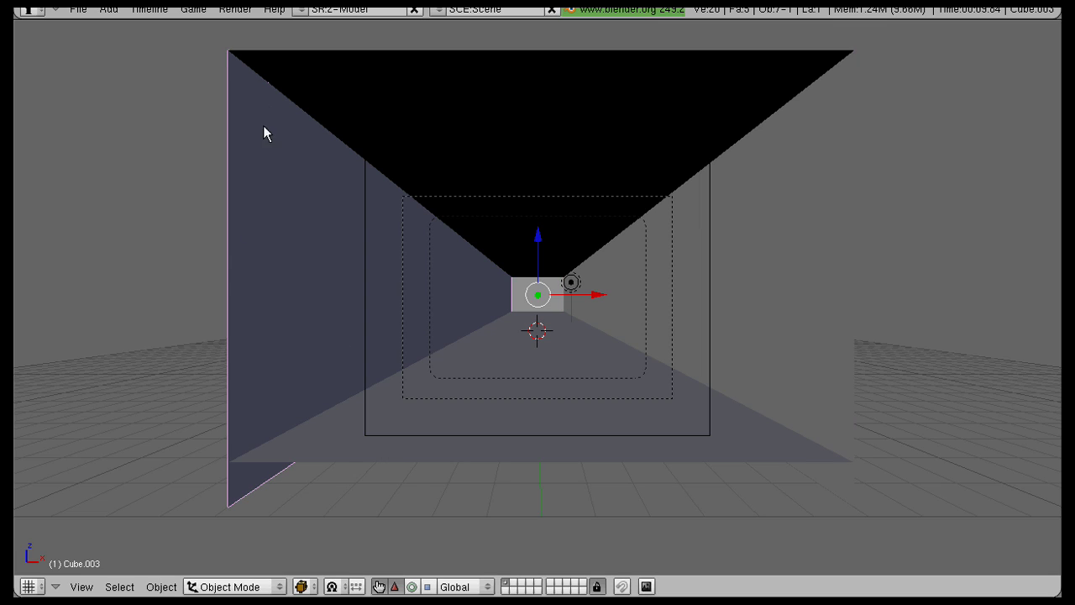
{"action": "right_click", "coordinate": [289, 74]}
{"action": "key", "text": "g"}
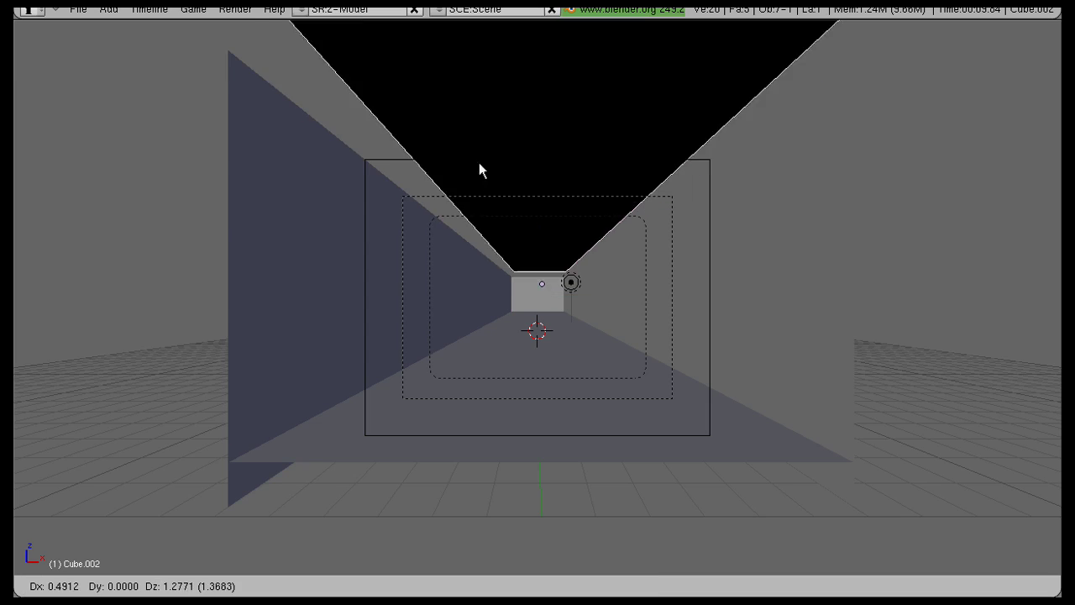
{"action": "left_click", "coordinate": [470, 178]}
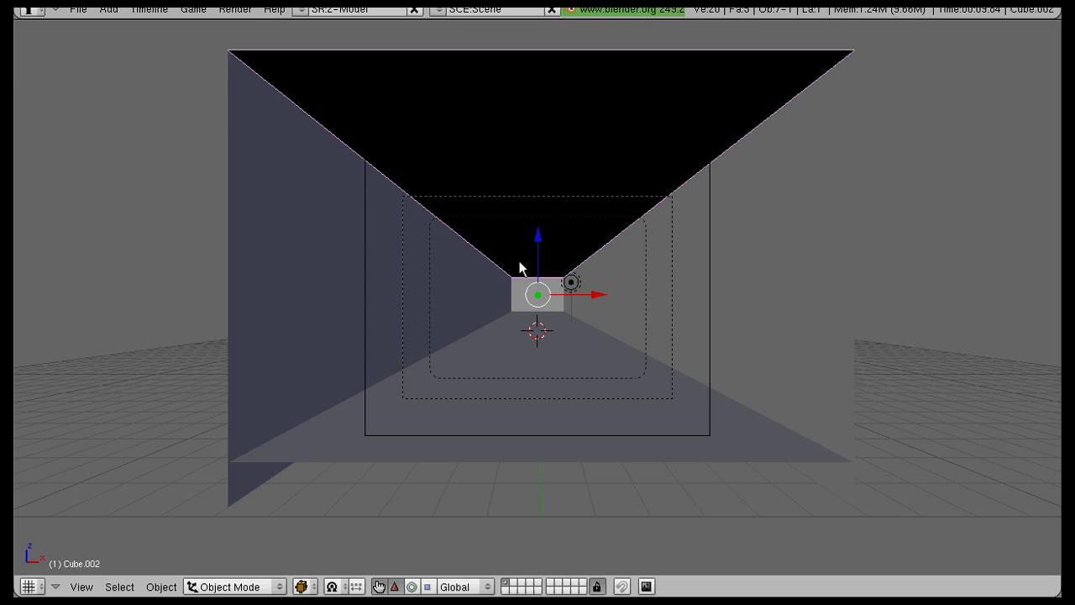
{"action": "key", "text": "g"}
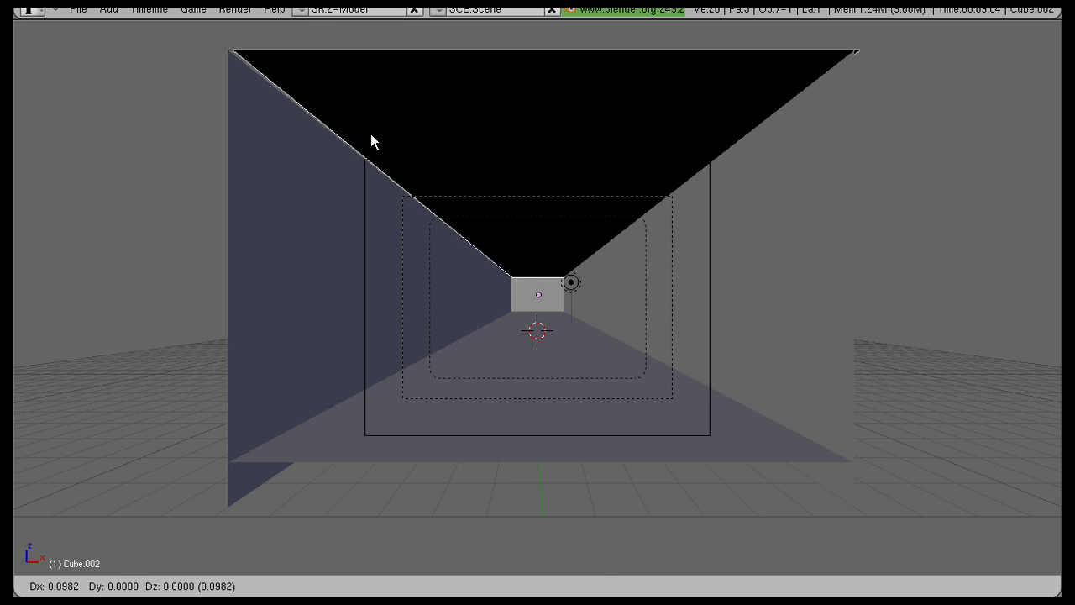
{"action": "right_click", "coordinate": [371, 134]}
Step: Give the left corridor wall's material a texture of type Image
{"action": "right_click", "coordinate": [312, 168]}
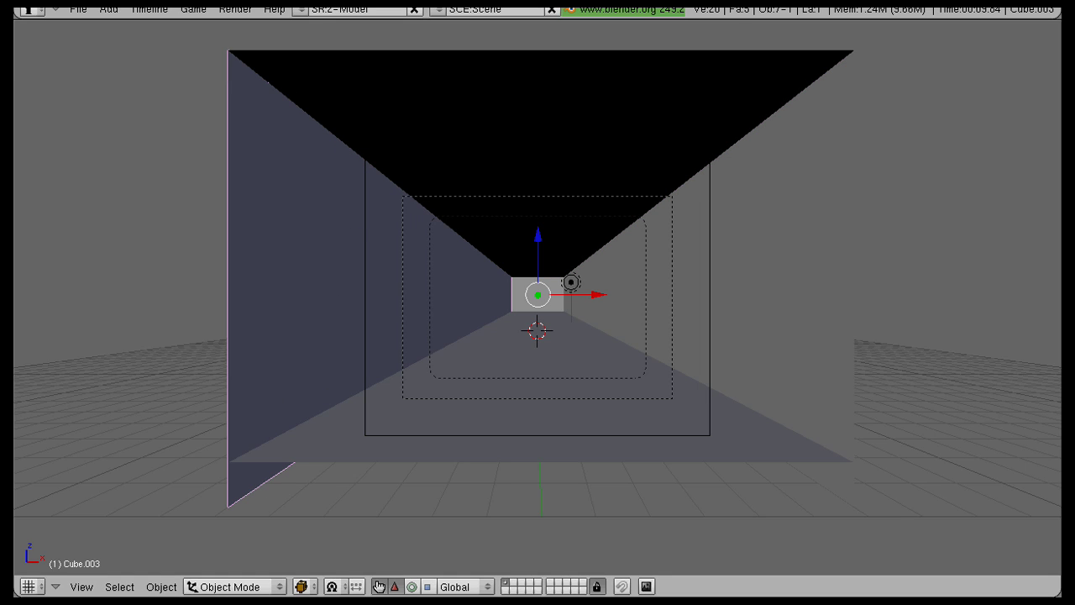
{"action": "left_click_drag", "start_coordinate": [278, 597], "coordinate": [277, 410]}
{"action": "left_click", "coordinate": [274, 485]}
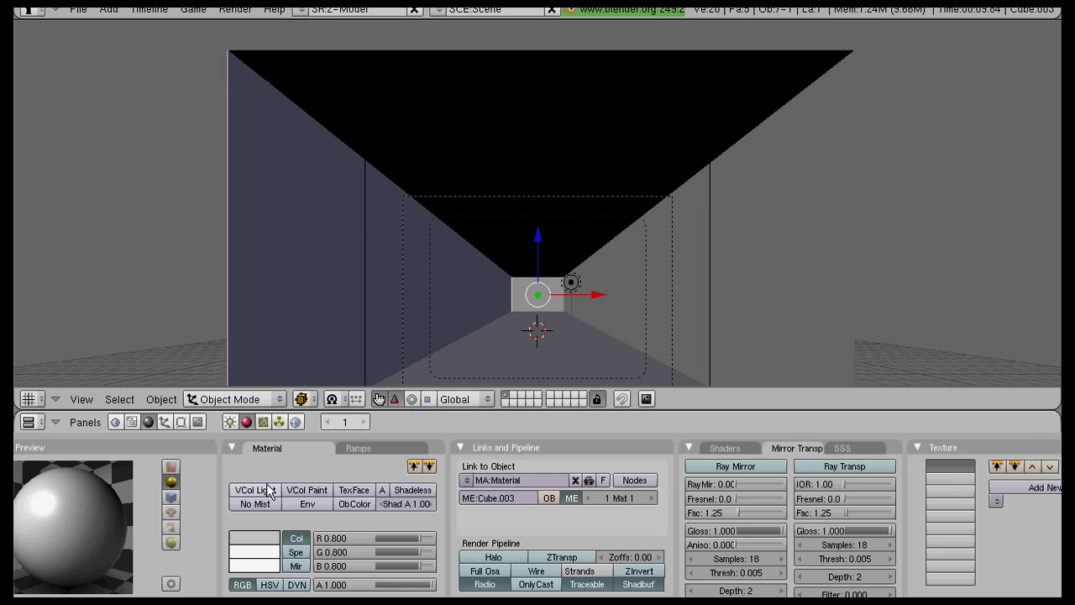
{"action": "left_click", "coordinate": [263, 422]}
{"action": "left_click", "coordinate": [315, 467]}
{"action": "left_click", "coordinate": [364, 496]}
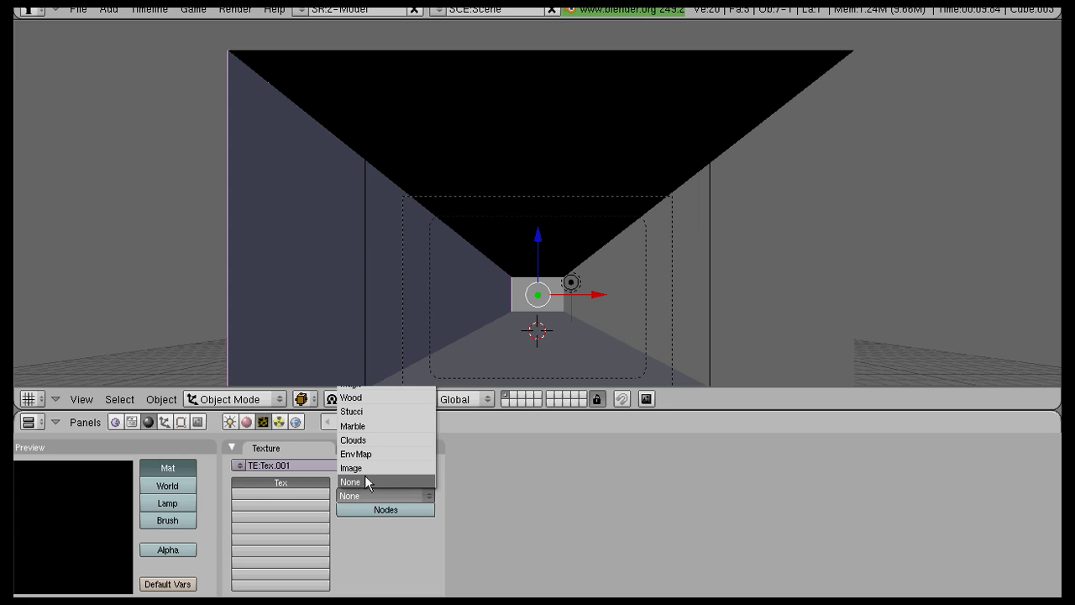
{"action": "left_click", "coordinate": [364, 463]}
Step: Load ny_05_tiled.png from the ny_textures folder as the left wall's image texture
{"action": "left_click", "coordinate": [752, 485]}
{"action": "left_click", "coordinate": [33, 59]}
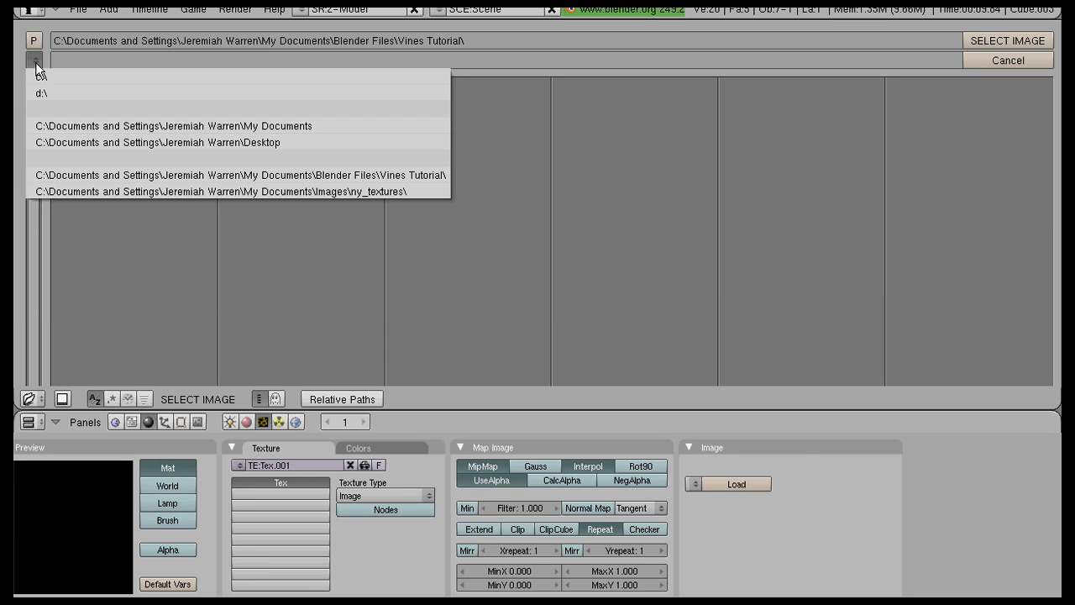
{"action": "left_click", "coordinate": [176, 191]}
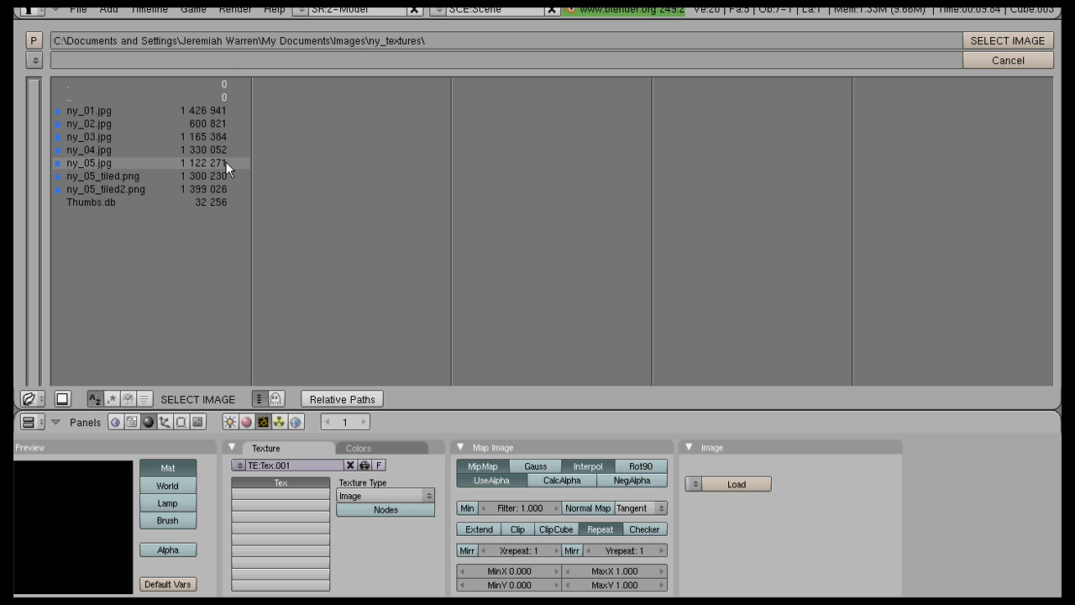
{"action": "left_click", "coordinate": [205, 176]}
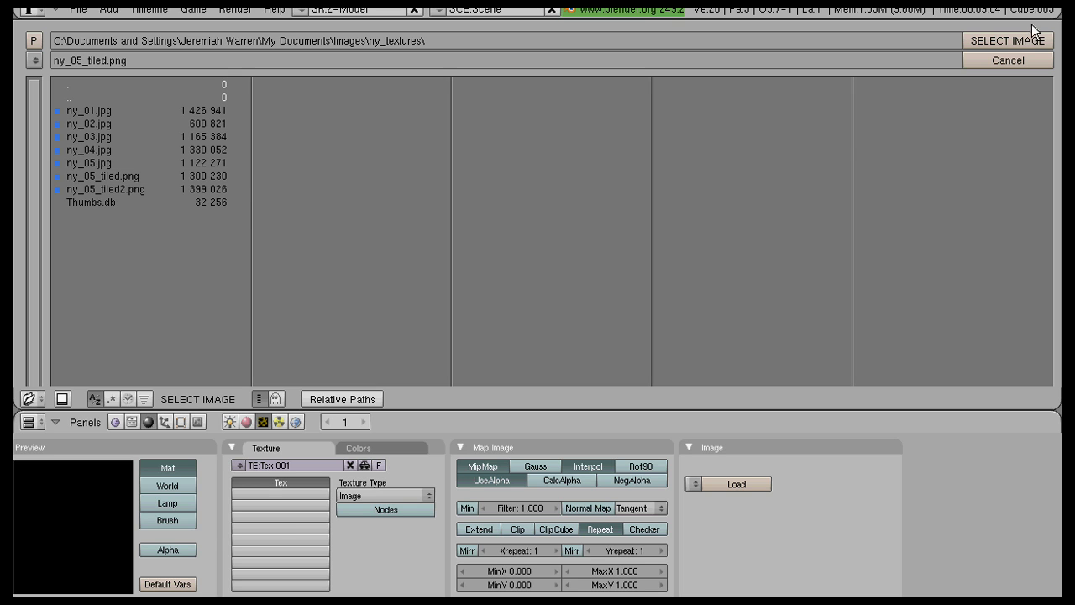
{"action": "left_click", "coordinate": [1000, 43]}
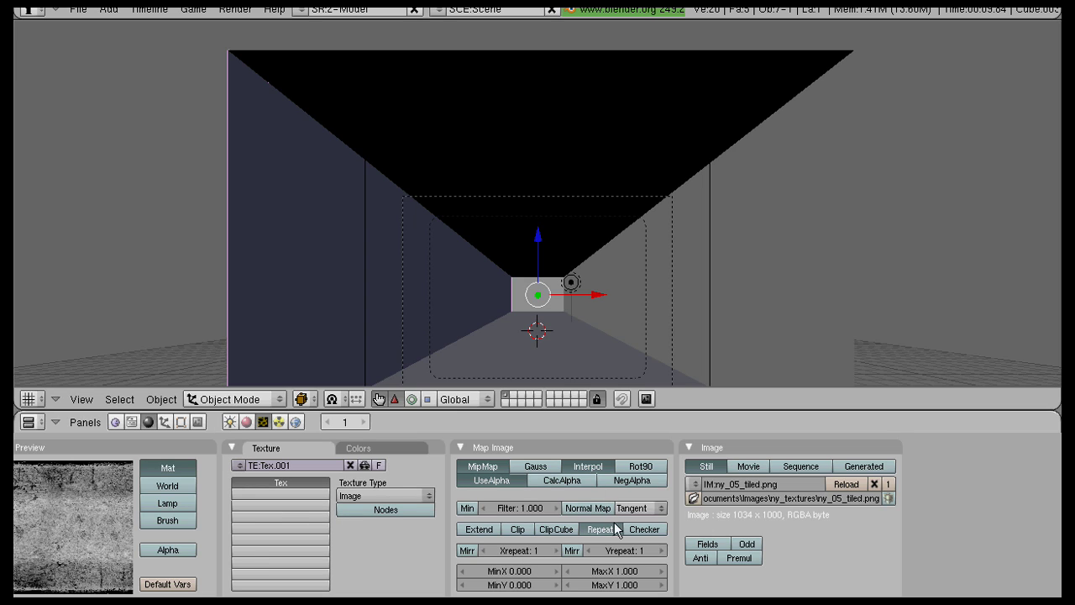
Step: Set the image texture's X repeat to 5 and test-render the corridor
{"action": "left_click", "coordinate": [554, 550]}
{"action": "left_click", "coordinate": [554, 550]}
{"action": "left_click", "coordinate": [554, 550]}
{"action": "left_click", "coordinate": [555, 550]}
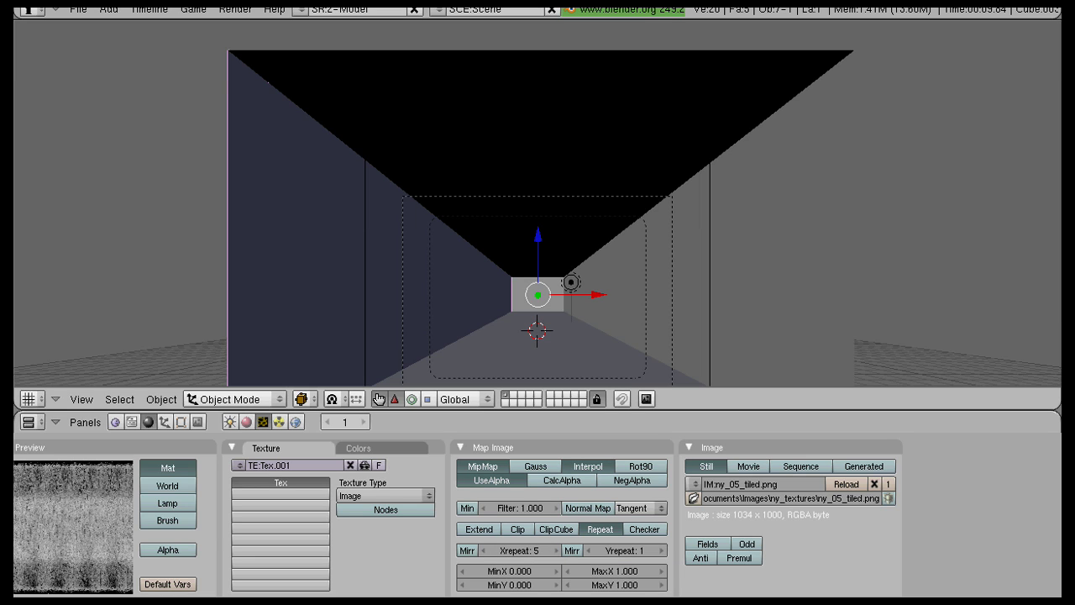
{"action": "key", "text": "F12"}
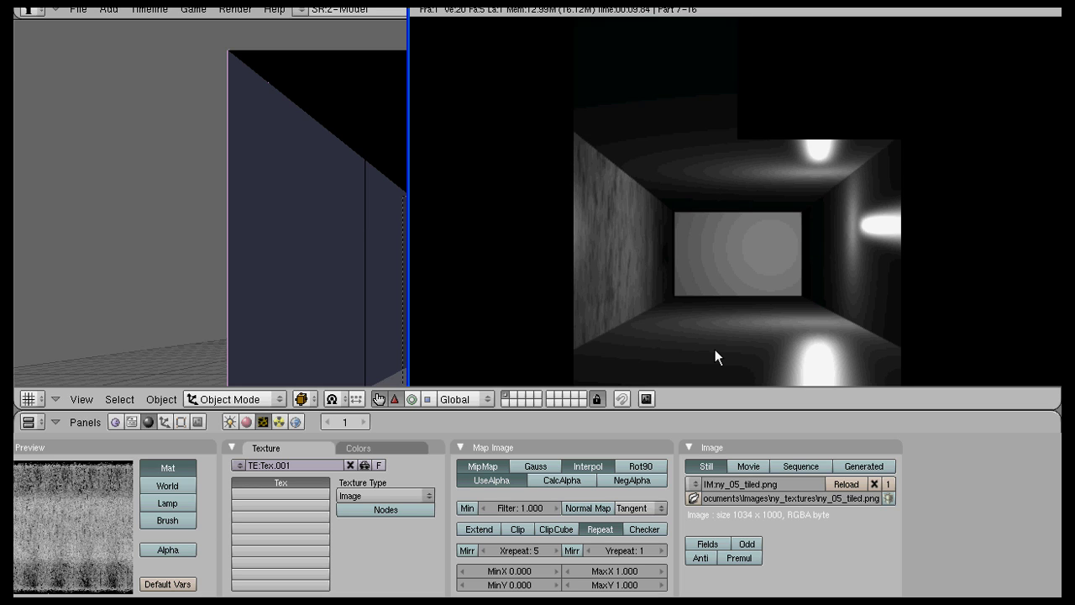
{"action": "key", "text": "Escape"}
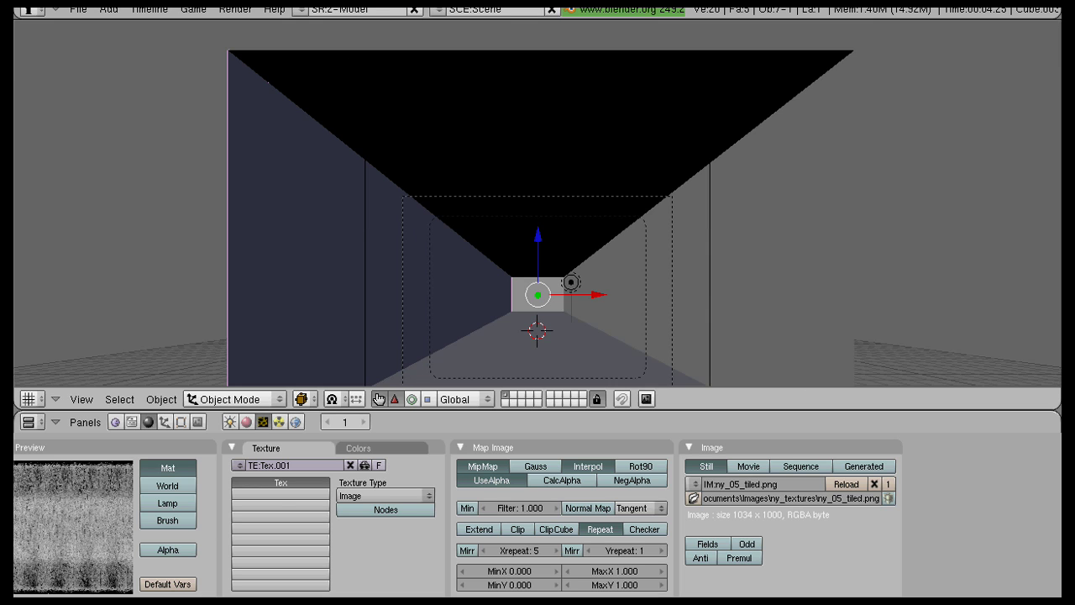
Step: Set the wall texture's map input projection to Cube and test-render the corridor again
{"action": "key", "text": "F5"}
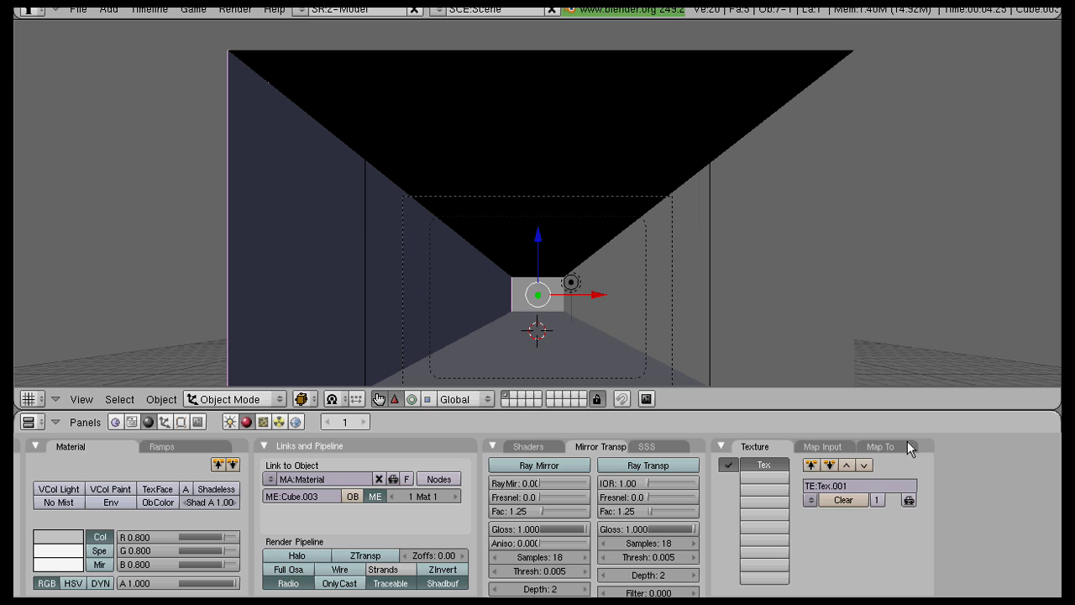
{"action": "left_click", "coordinate": [890, 446]}
{"action": "left_click", "coordinate": [842, 446]}
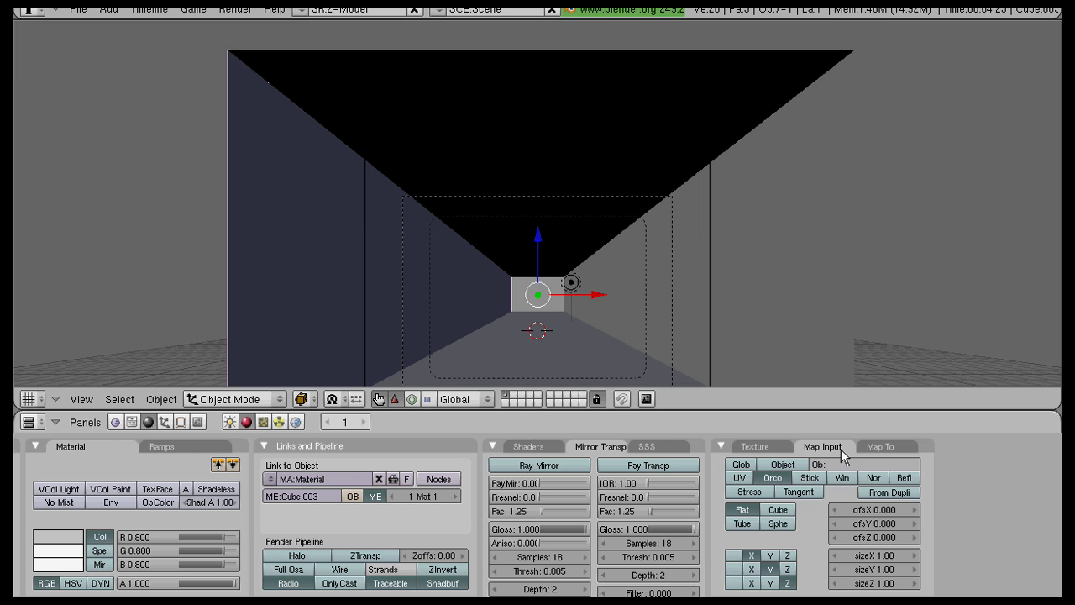
{"action": "left_click", "coordinate": [786, 511]}
{"action": "scroll", "coordinate": [784, 513], "scroll_direction": "up", "scroll_amount": 3}
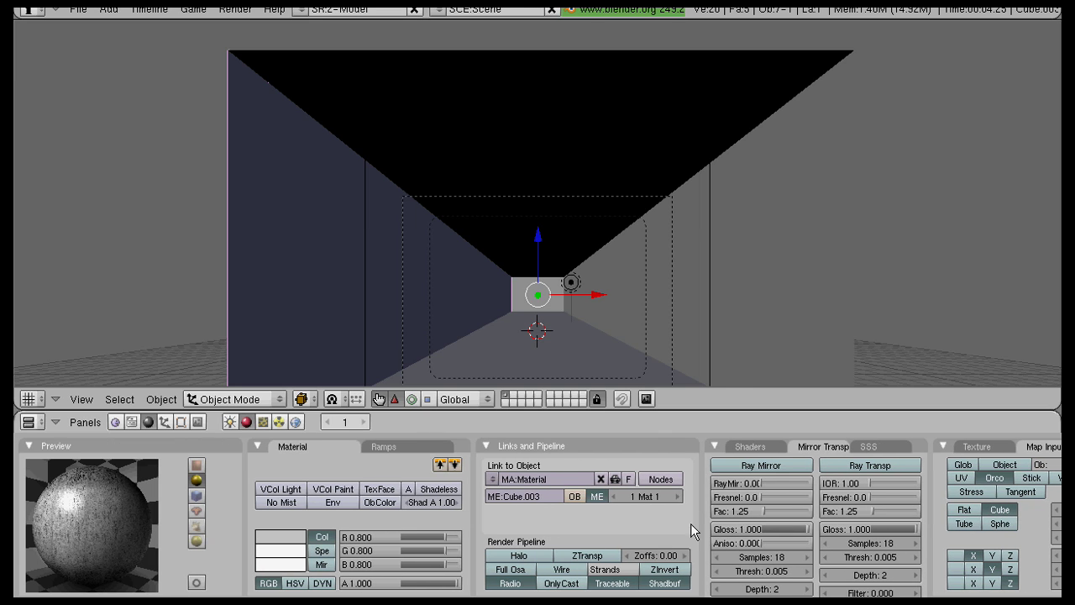
{"action": "key", "text": "F12"}
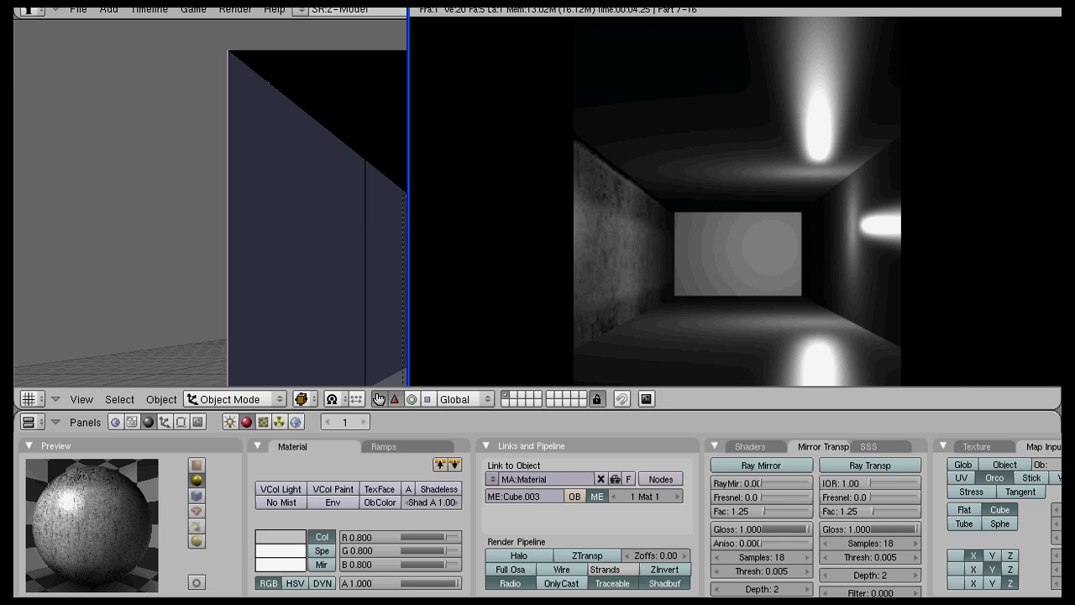
{"action": "key", "text": "Escape"}
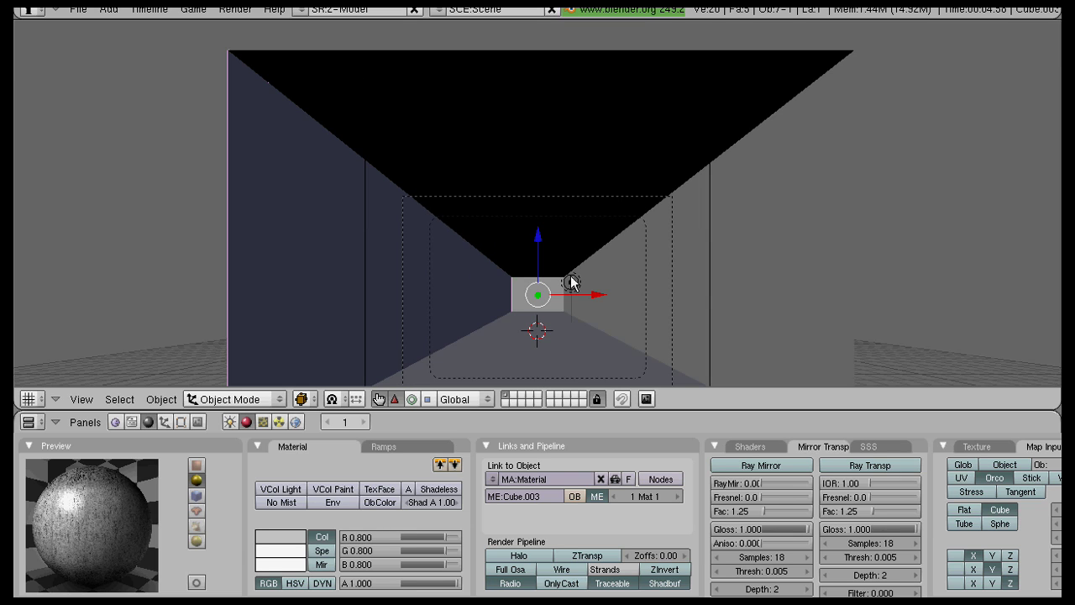
Step: Center the lamp between the side walls by moving it about -4.3 along X
{"action": "right_click", "coordinate": [570, 283]}
{"action": "key", "text": "g"}
{"action": "key", "text": "x"}
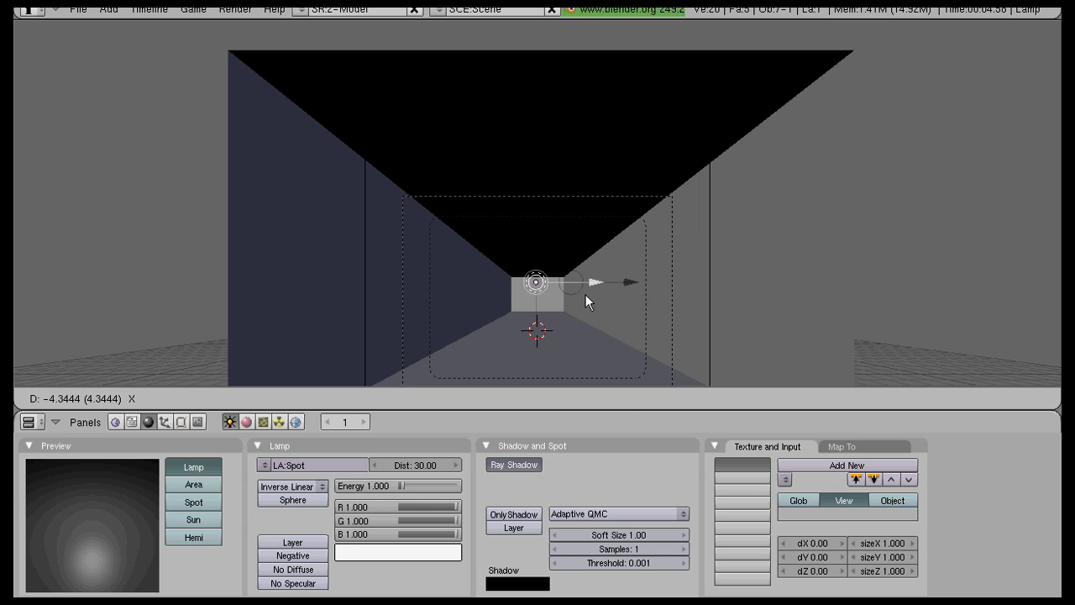
{"action": "left_click", "coordinate": [585, 294]}
Step: In wireframe top view, move the lamp along Y toward the corridor's far end and nudge it about 0.5 along X
{"action": "key", "text": "KP_7"}
{"action": "key", "text": "z"}
{"action": "key", "text": "g"}
{"action": "key", "text": "y"}
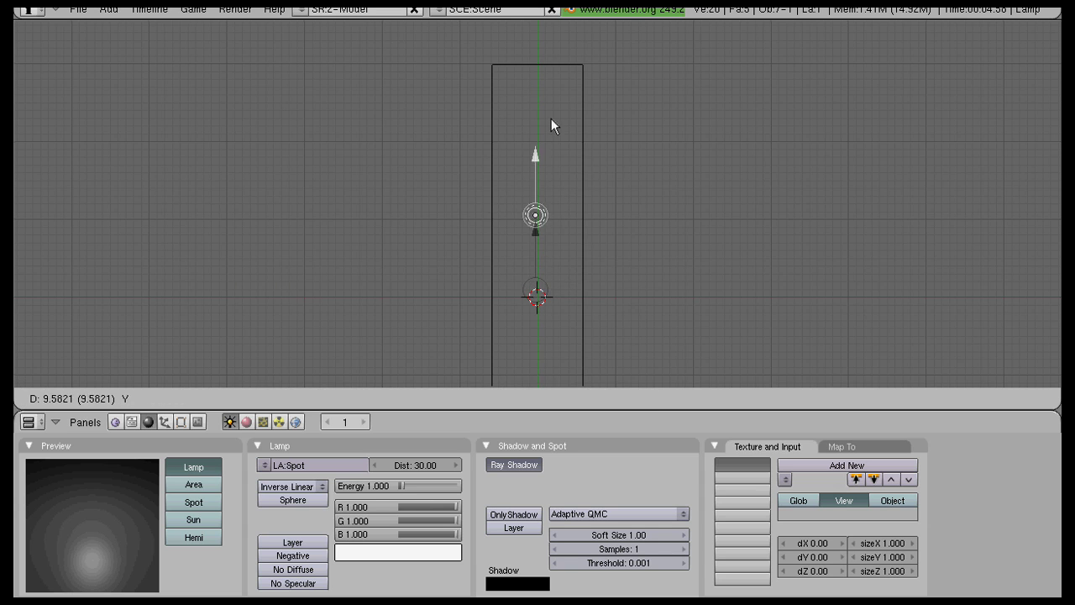
{"action": "left_click", "coordinate": [563, 75]}
{"action": "key", "text": "g"}
{"action": "key", "text": "x"}
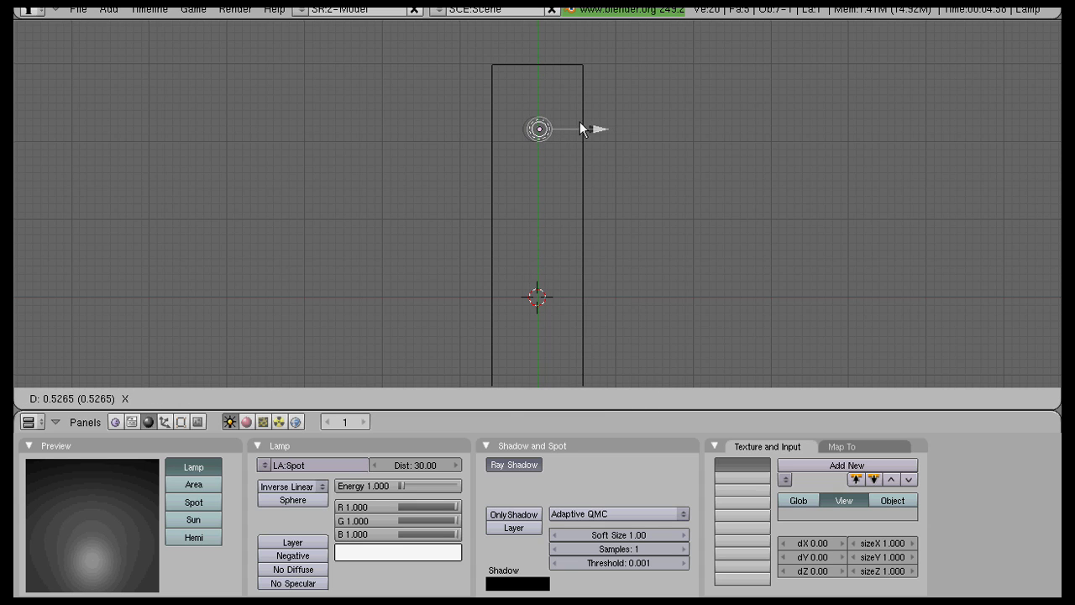
{"action": "left_click", "coordinate": [579, 121]}
Step: In the left wall's material shaders, set Ref to 0.395, Spec to 0.211 and Hard to 330
{"action": "key", "text": "KP_0"}
{"action": "key", "text": "z"}
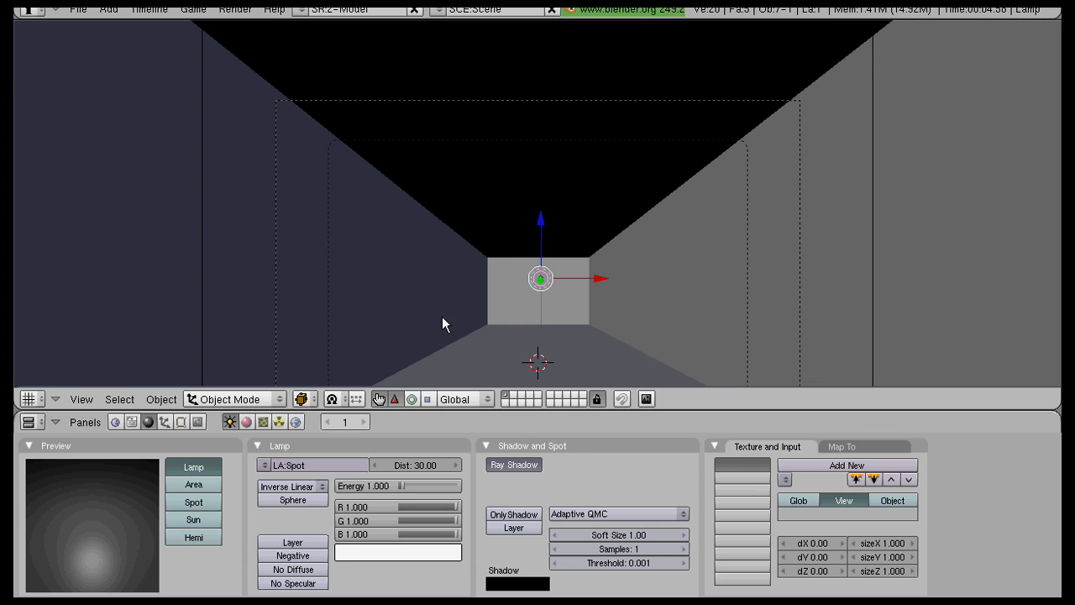
{"action": "right_click", "coordinate": [557, 316]}
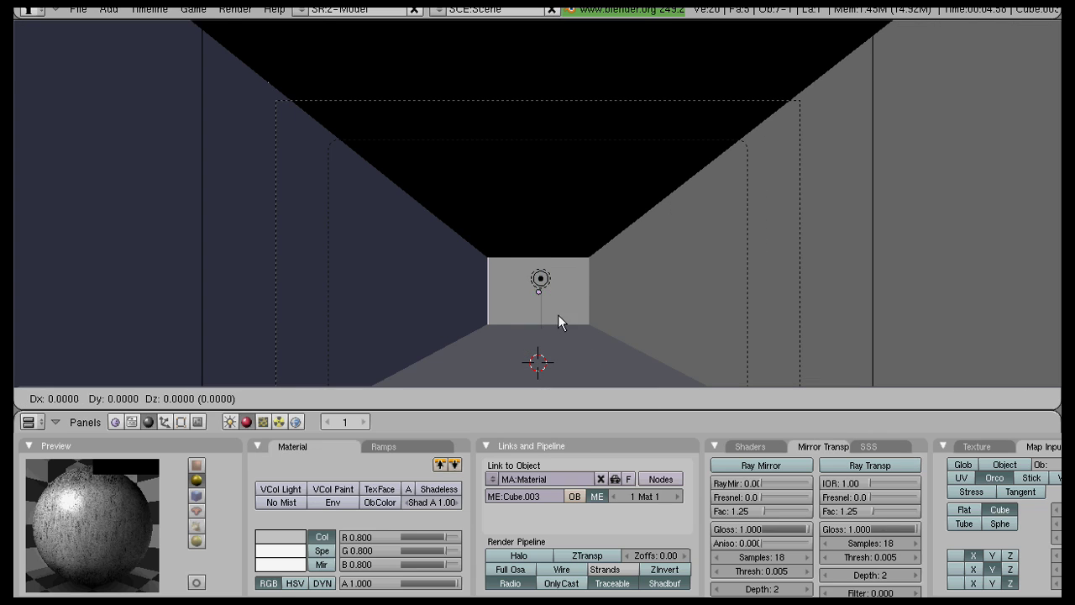
{"action": "left_click", "coordinate": [750, 446]}
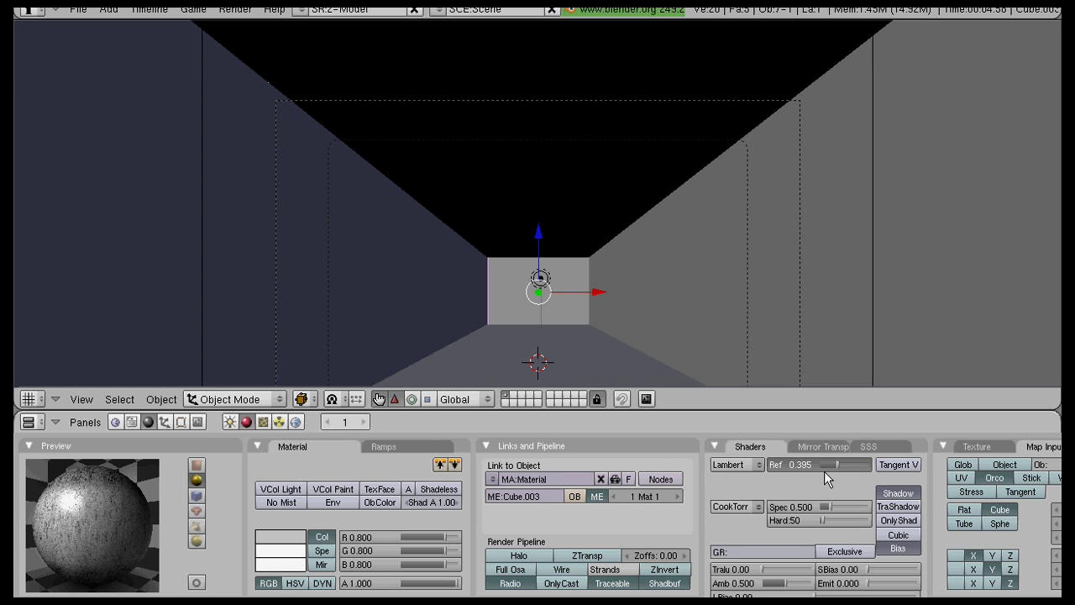
{"action": "left_click_drag", "start_coordinate": [824, 471], "coordinate": [824, 472]}
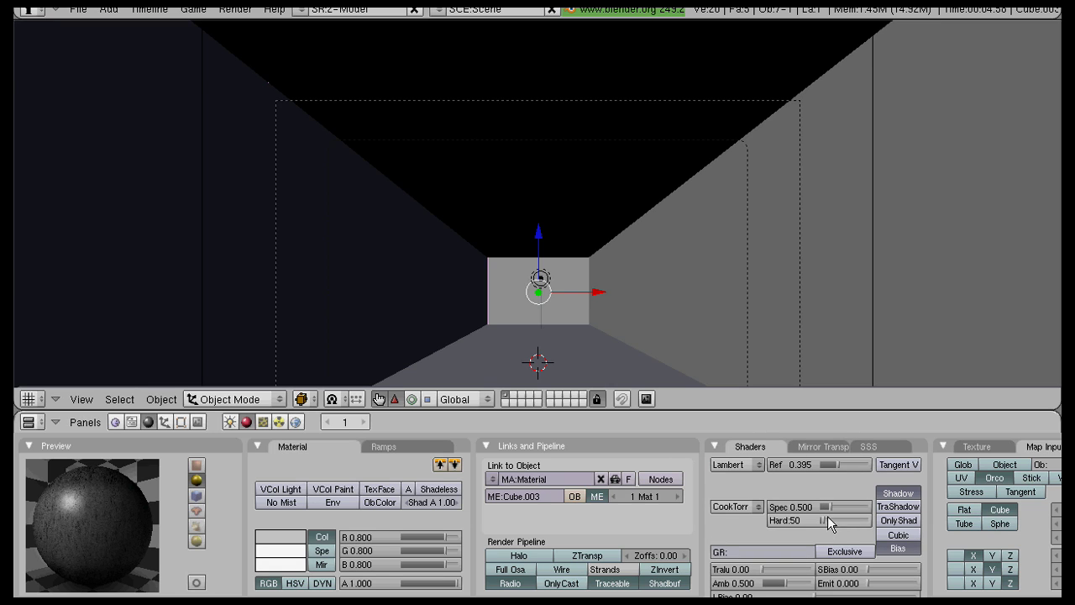
{"action": "left_click_drag", "start_coordinate": [838, 512], "coordinate": [861, 519]}
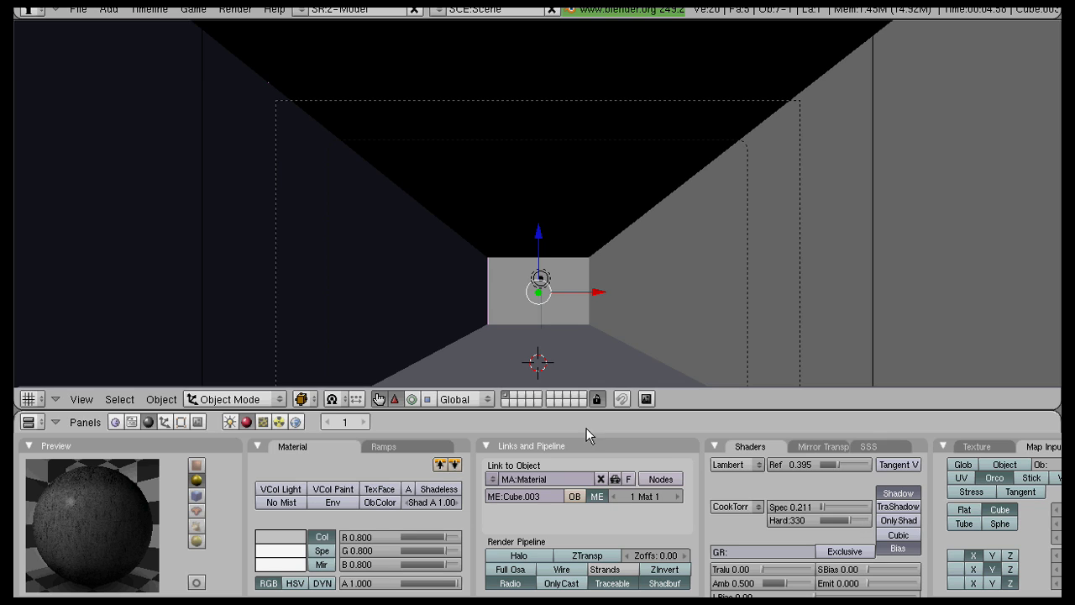
Step: Enable Nor mapping for the left wall's texture, test-rendering the corridor before and after the change
{"action": "key", "text": "F12"}
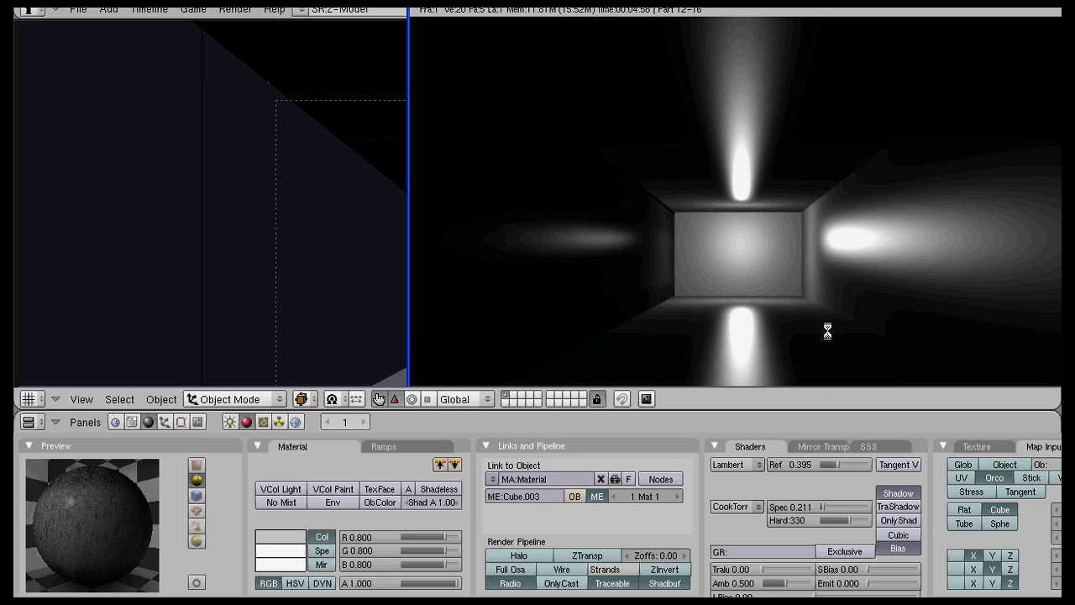
{"action": "key", "text": "Escape"}
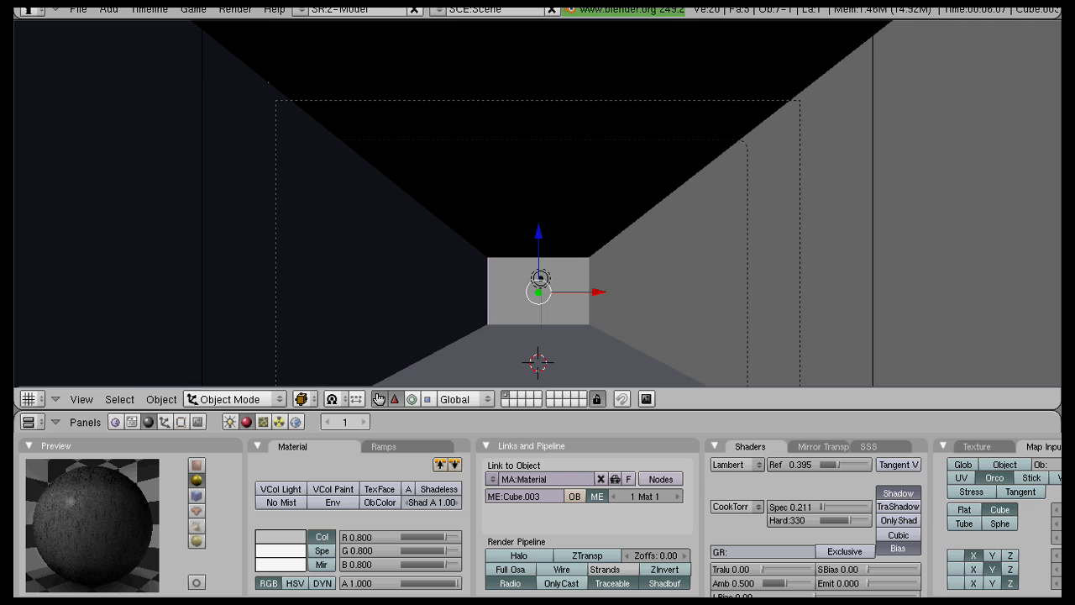
{"action": "scroll", "coordinate": [656, 432], "scroll_direction": "down", "scroll_amount": 5}
{"action": "scroll", "coordinate": [856, 487], "scroll_direction": "up", "scroll_amount": 4}
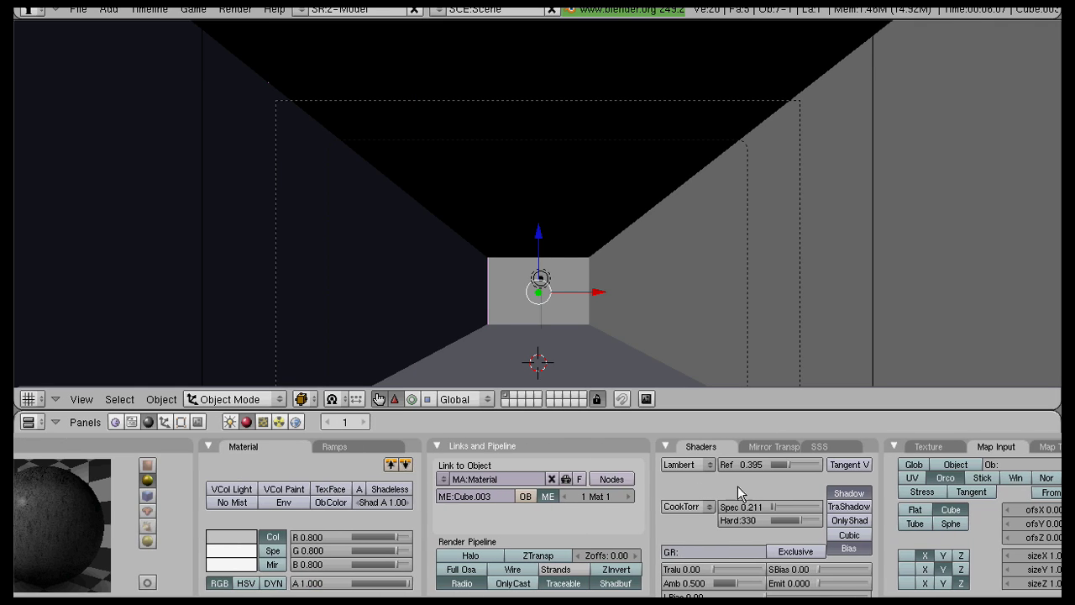
{"action": "scroll", "coordinate": [968, 471], "scroll_direction": "down", "scroll_amount": 2}
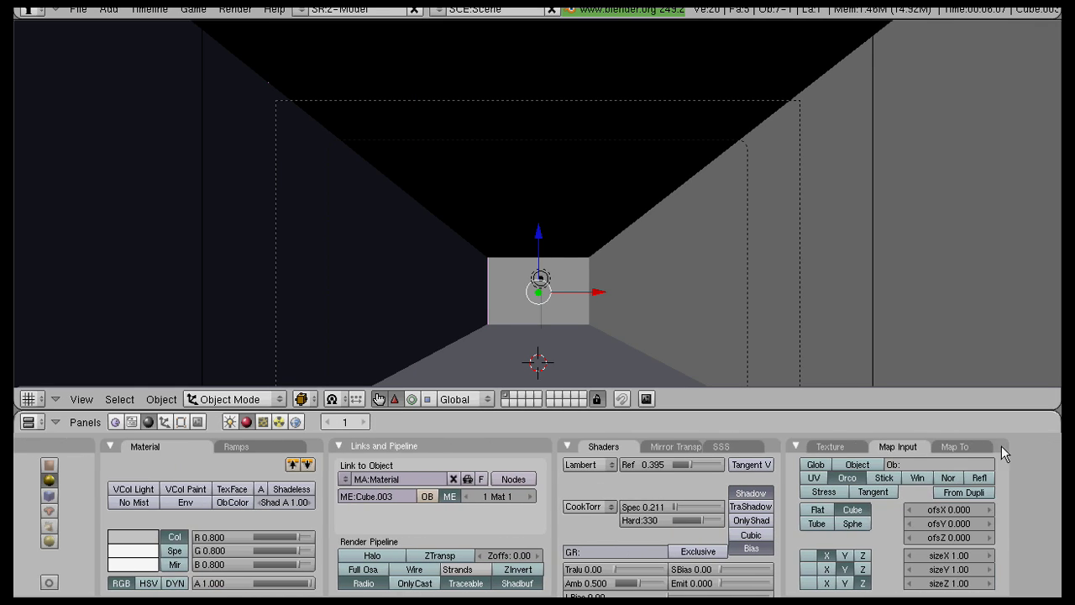
{"action": "left_click", "coordinate": [999, 446]}
{"action": "left_click", "coordinate": [870, 465]}
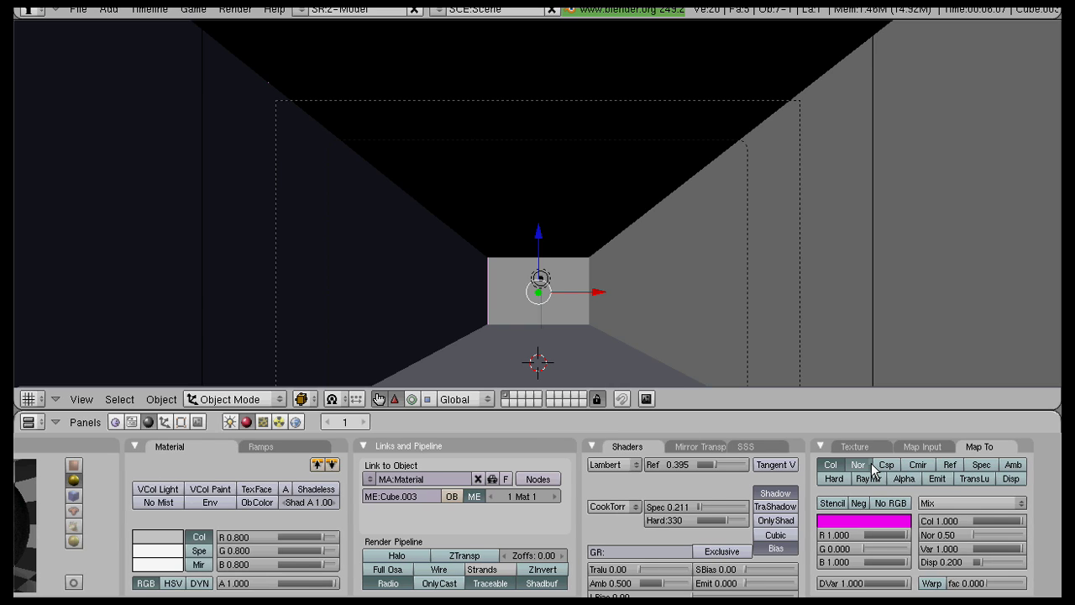
{"action": "scroll", "coordinate": [874, 470], "scroll_direction": "up", "scroll_amount": 4}
{"action": "key", "text": "F12"}
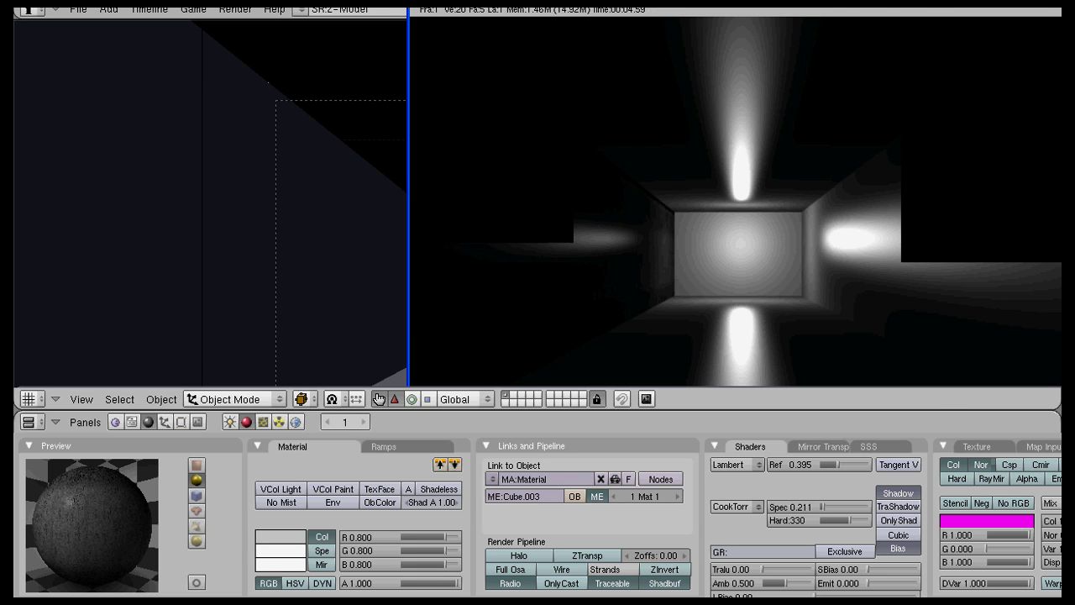
{"action": "key", "text": "Escape"}
Step: Set the wall texture's Nor amount to 3.64 and test-render the corridor
{"action": "scroll", "coordinate": [952, 470], "scroll_direction": "down", "scroll_amount": 4}
{"action": "left_click_drag", "start_coordinate": [949, 538], "coordinate": [950, 544]}
{"action": "scroll", "coordinate": [950, 545], "scroll_direction": "up", "scroll_amount": 2}
{"action": "key", "text": "F12"}
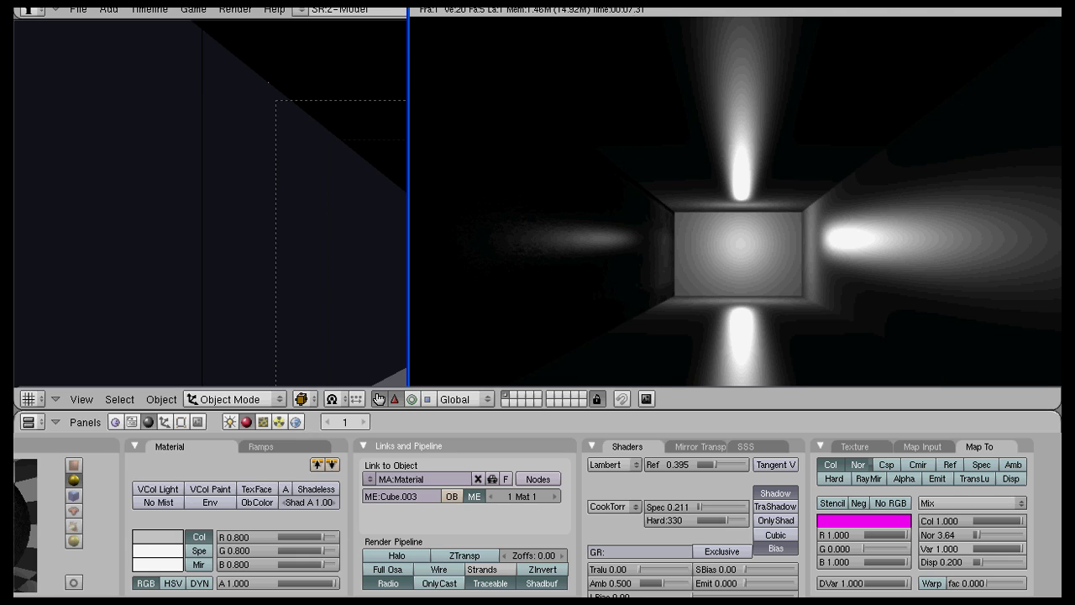
{"action": "key", "text": "Escape"}
Step: Raise the wall texture's Nor amount to 7.13 and render the corridor again
{"action": "scroll", "coordinate": [922, 536], "scroll_direction": "down", "scroll_amount": 1}
{"action": "left_click_drag", "start_coordinate": [988, 535], "coordinate": [996, 536]}
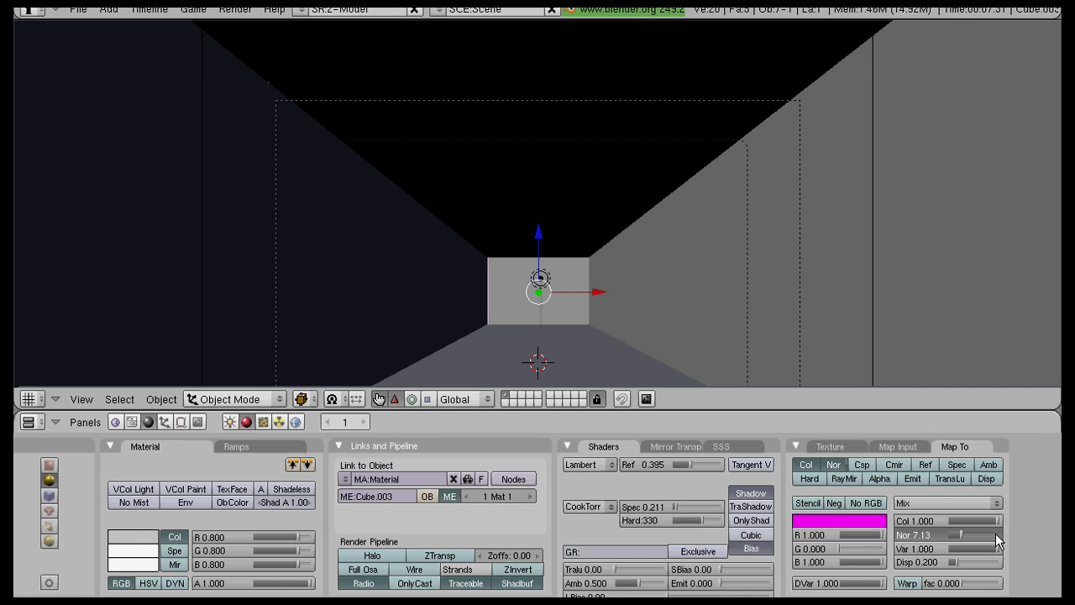
{"action": "scroll", "coordinate": [766, 536], "scroll_direction": "up", "scroll_amount": 6}
{"action": "key", "text": "F12"}
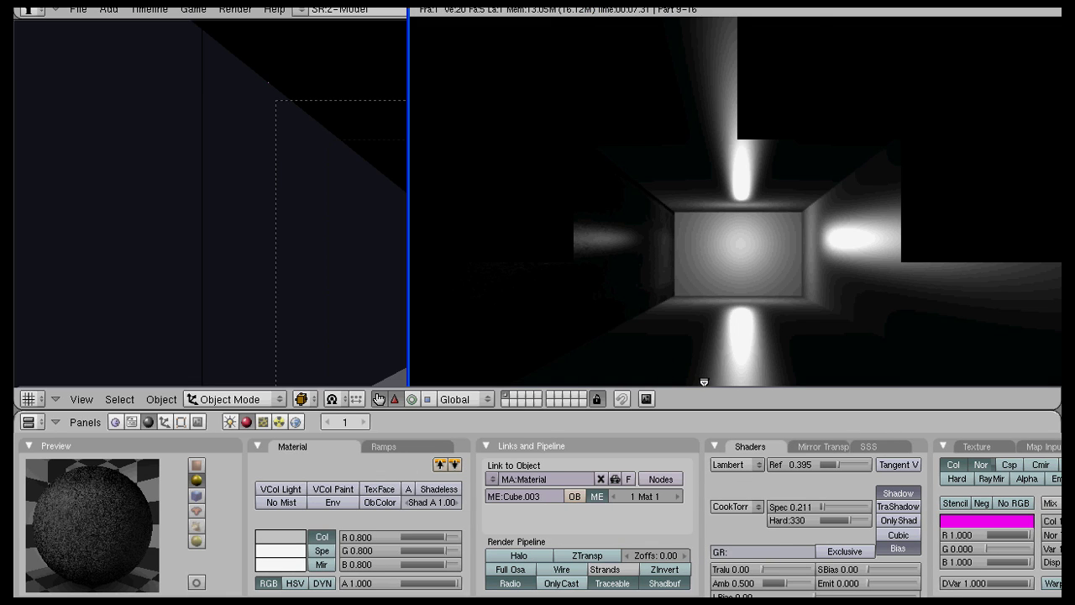
{"action": "key", "text": "Escape"}
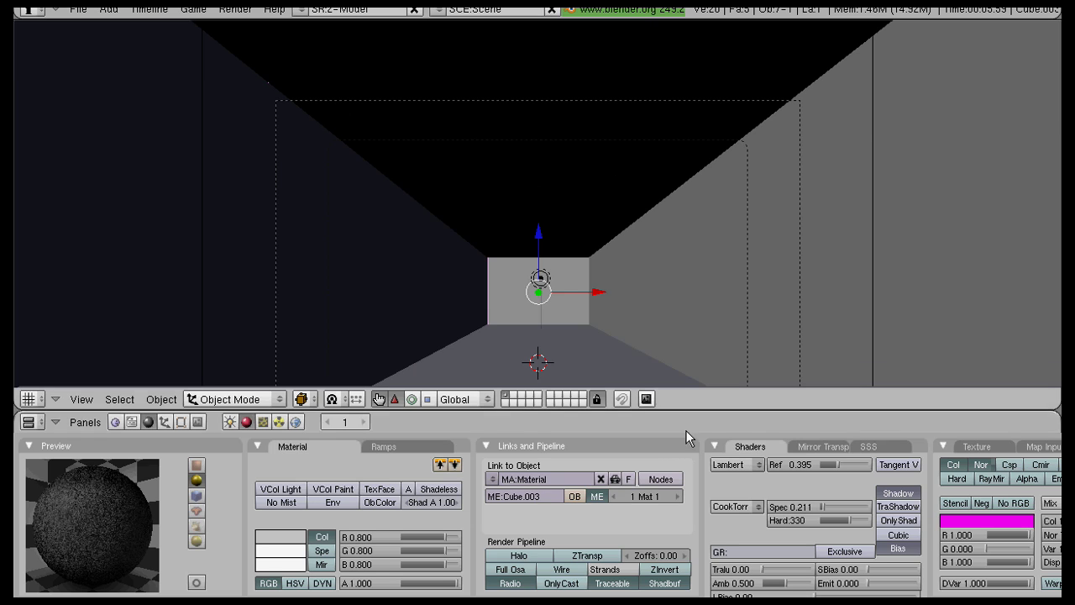
Step: Try Spec 0.529 and Hard 146 in the left wall's shaders and test-render the corridor
{"action": "mouse_move", "coordinate": [851, 522]}
{"action": "left_mouse_down"}
{"action": "mouse_move", "coordinate": [836, 521]}
{"action": "mouse_move", "coordinate": [853, 514]}
{"action": "left_mouse_up"}
{"action": "key", "text": "F12"}
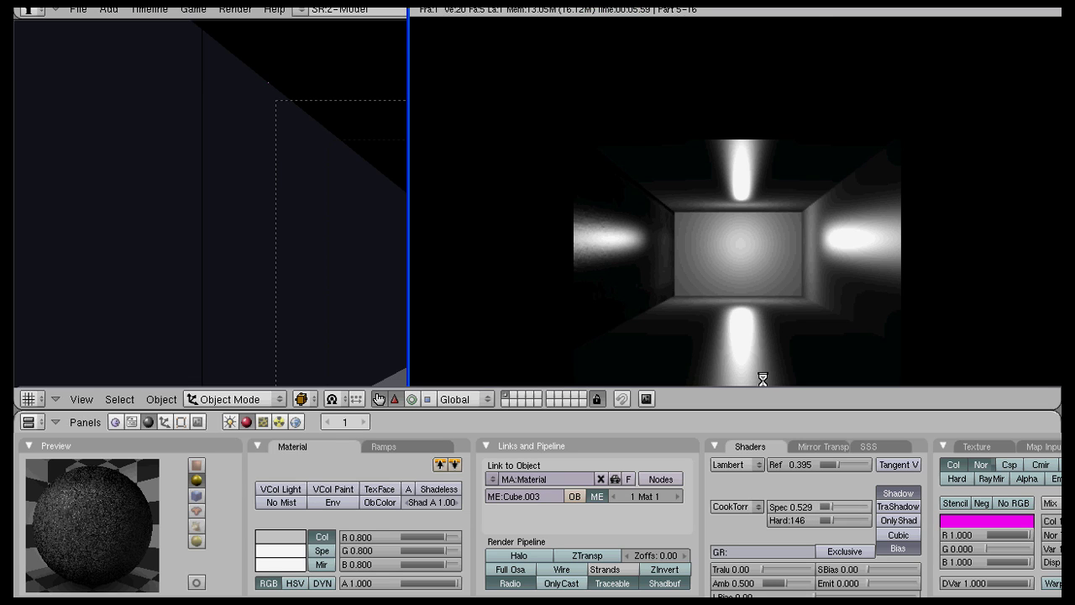
{"action": "key", "text": "Escape"}
Step: Try Spec 0.327 and Hard 250 in the left wall's shaders and render the result
{"action": "left_click_drag", "start_coordinate": [839, 519], "coordinate": [842, 509]}
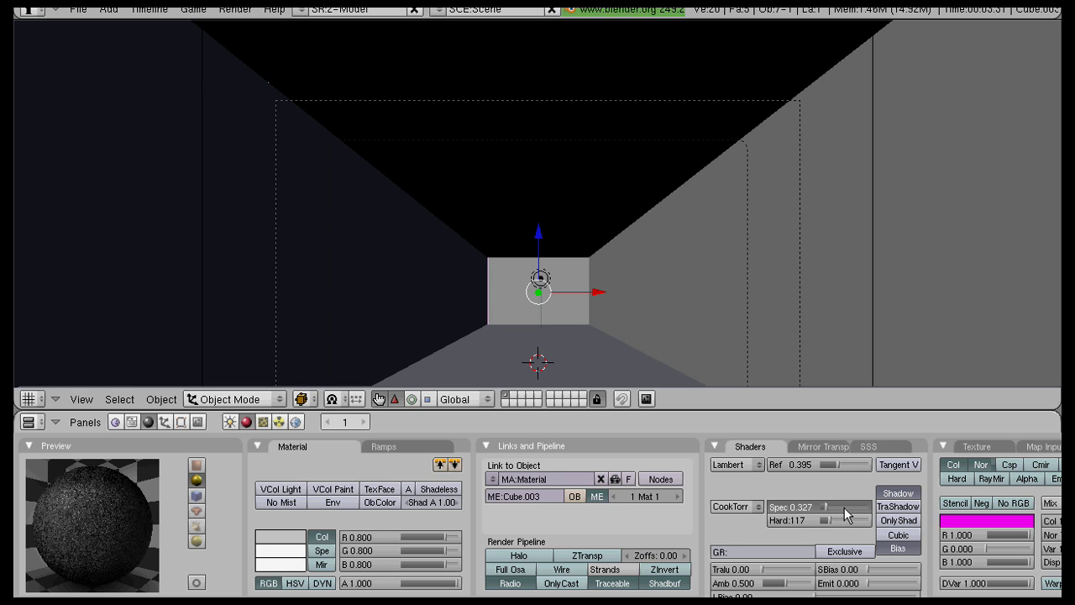
{"action": "left_click_drag", "start_coordinate": [837, 519], "coordinate": [850, 519]}
{"action": "key", "text": "F12"}
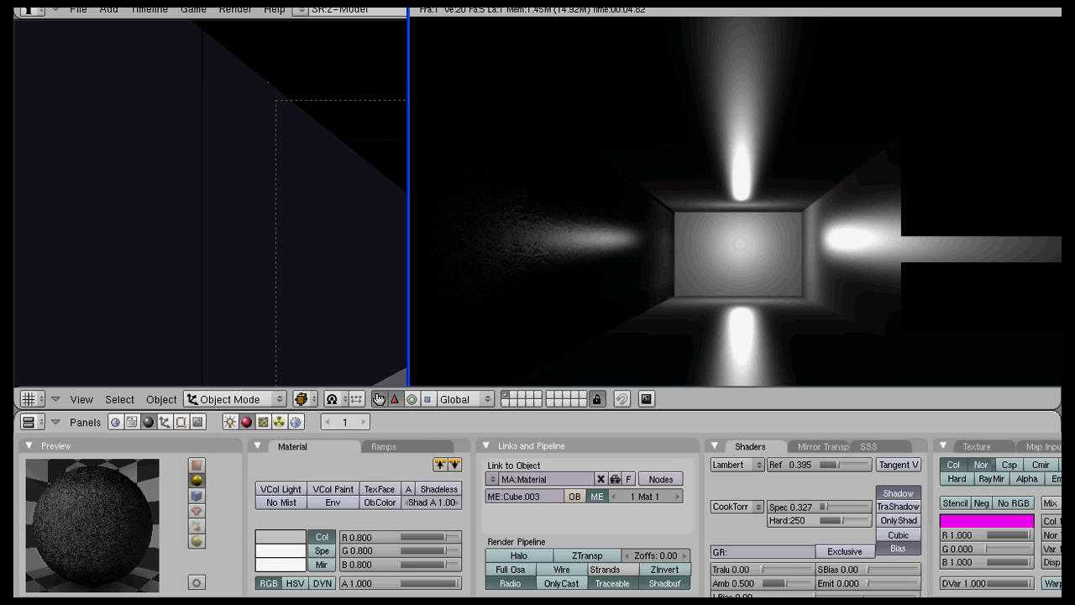
Step: Set the left wall's shaders to Spec 0.182 and Hard 251 and test-render the corridor
{"action": "left_click", "coordinate": [843, 522]}
{"action": "left_click_drag", "start_coordinate": [840, 506], "coordinate": [836, 507]}
{"action": "key", "text": "F12"}
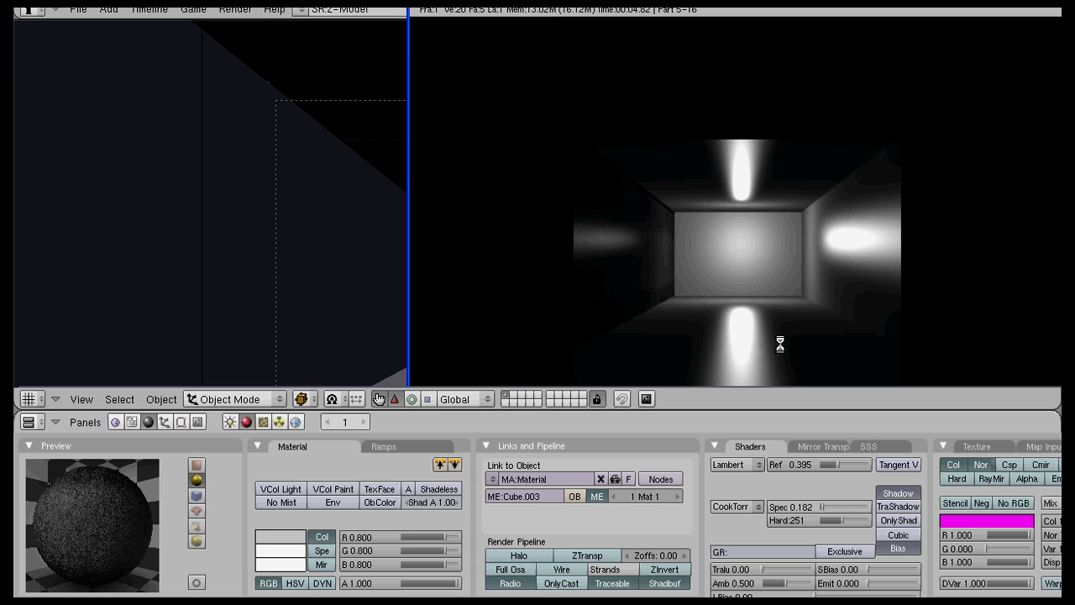
{"action": "key", "text": "Escape"}
Step: Assign the existing material named Material to the right wall and to the ceiling
{"action": "right_click", "coordinate": [684, 223]}
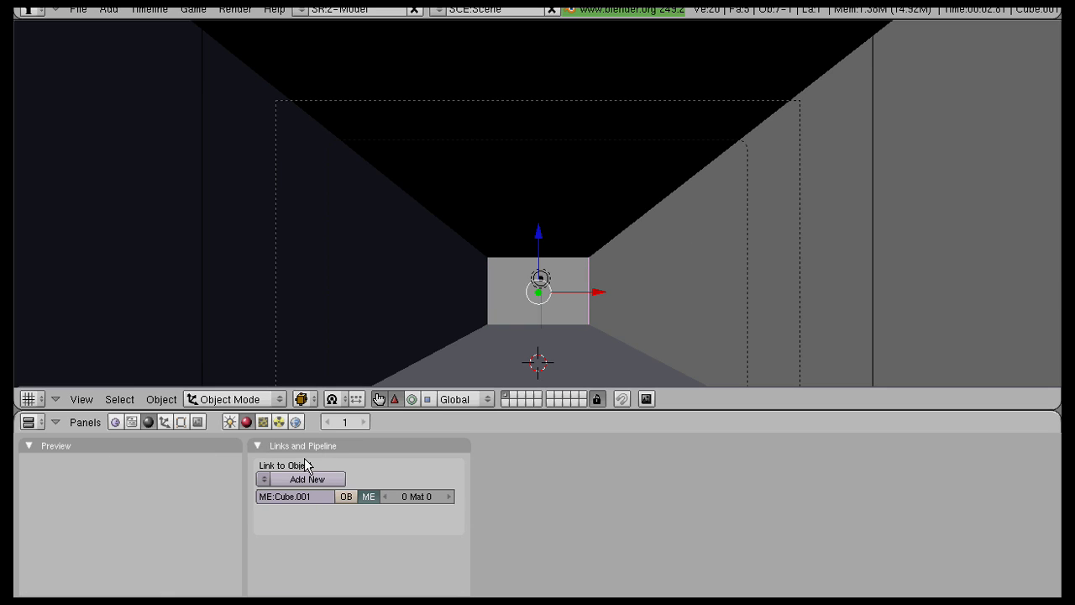
{"action": "left_click", "coordinate": [264, 479]}
{"action": "left_click", "coordinate": [279, 453]}
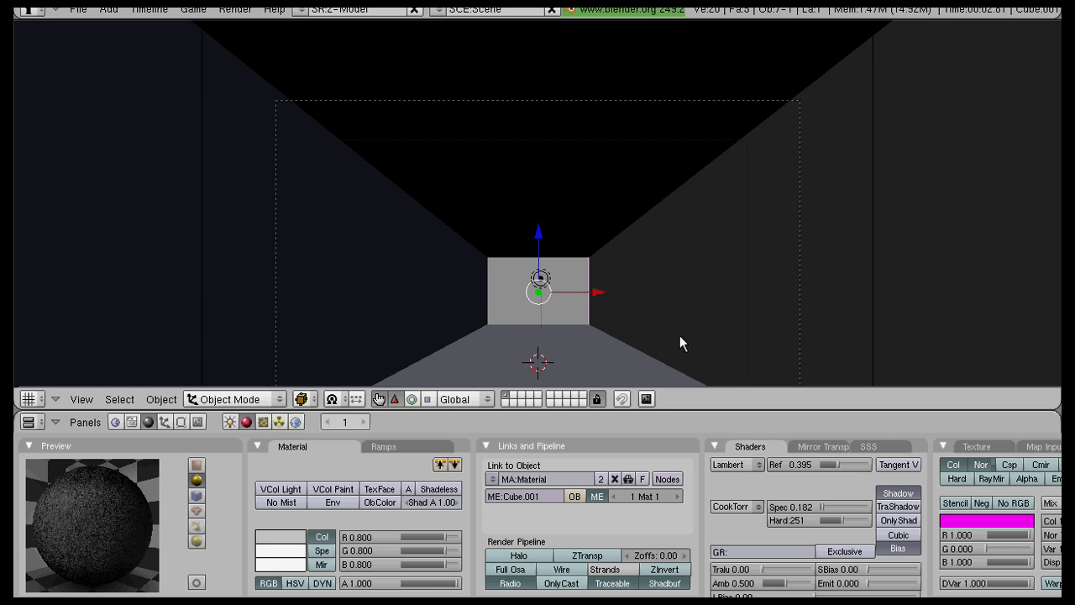
{"action": "right_click", "coordinate": [509, 233]}
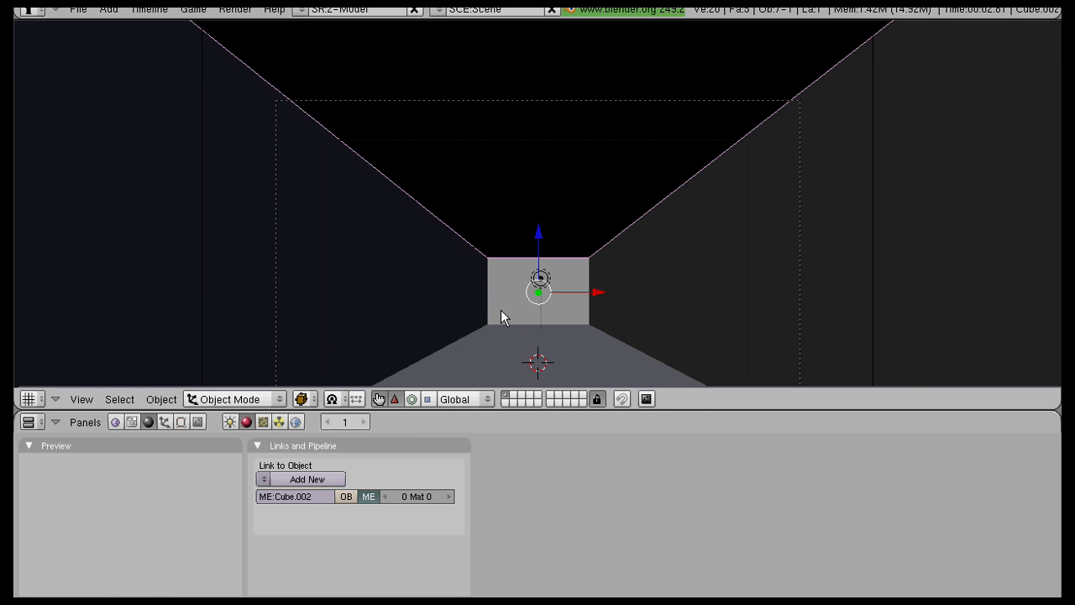
{"action": "left_click", "coordinate": [266, 480]}
{"action": "left_click", "coordinate": [282, 452]}
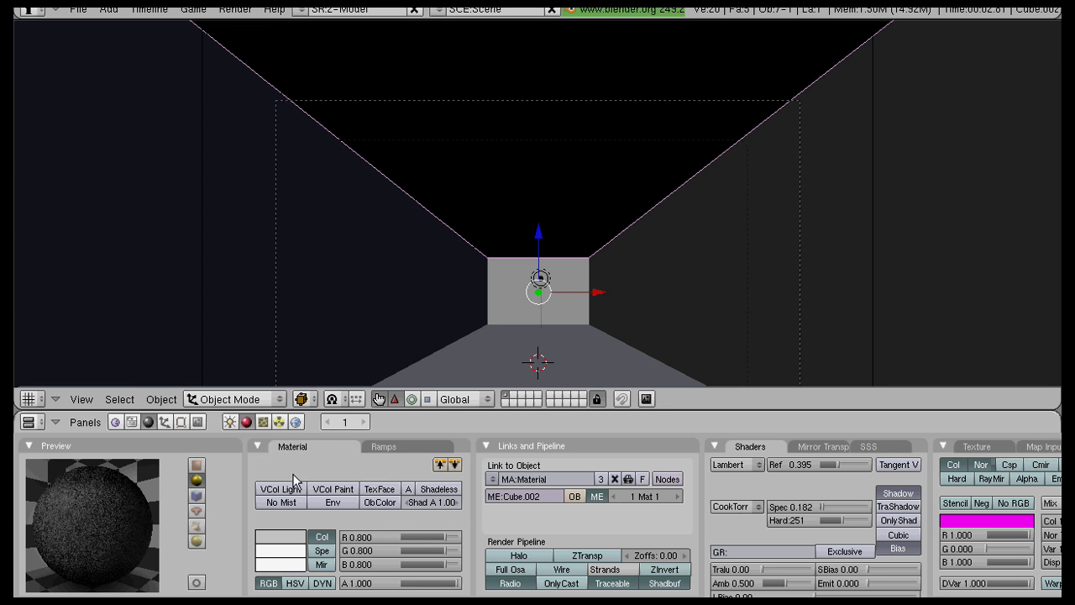
Step: Create a separate new material for the ceiling and name it Ceiling Material
{"action": "left_click", "coordinate": [490, 479]}
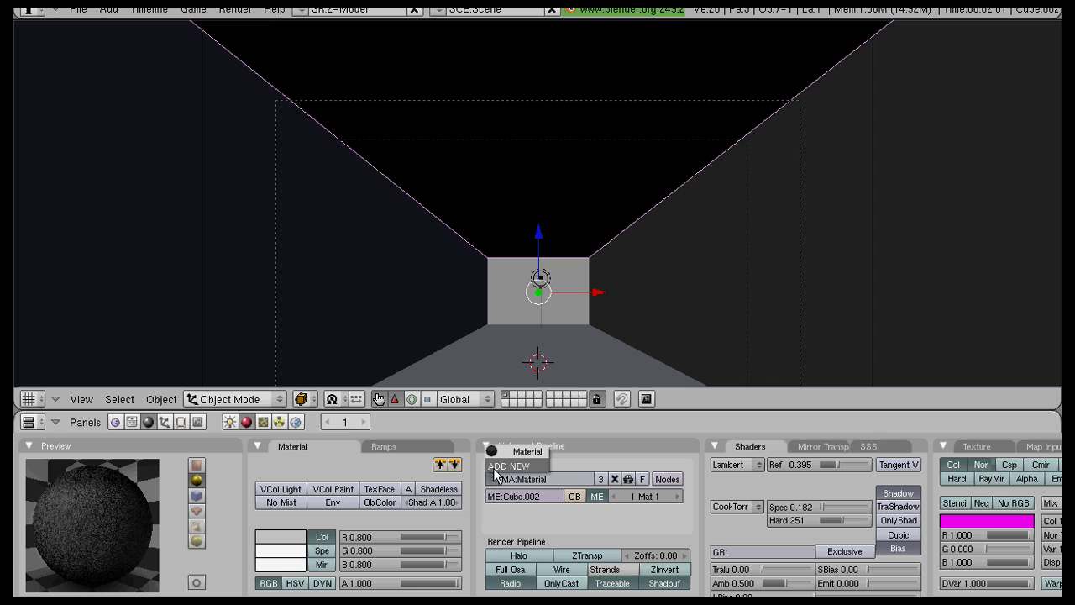
{"action": "left_click", "coordinate": [508, 466]}
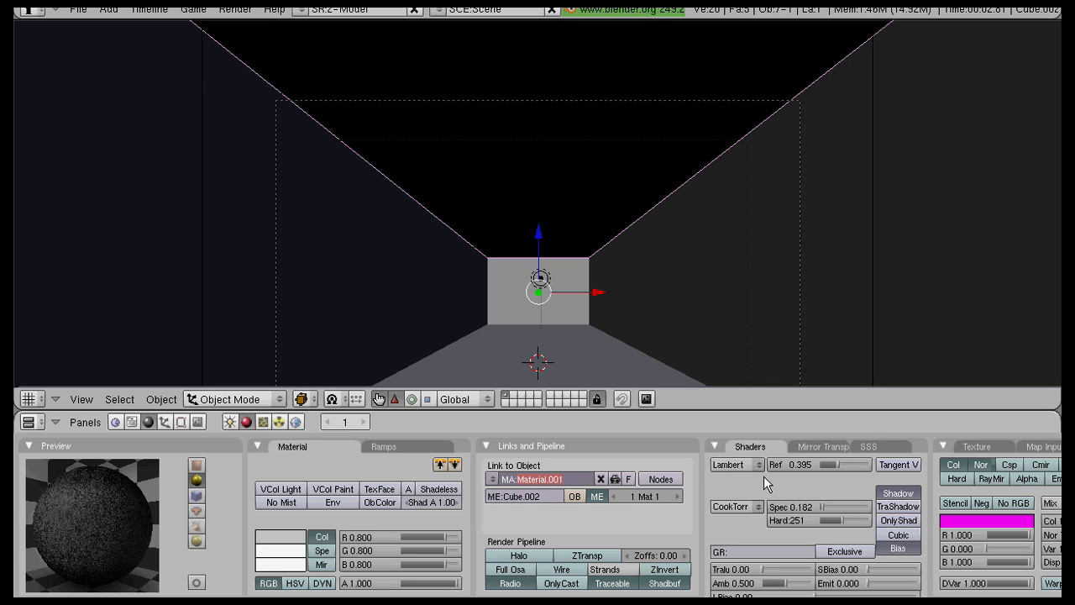
{"action": "type", "text": "Ceiling"}
{"action": "key", "text": "Return"}
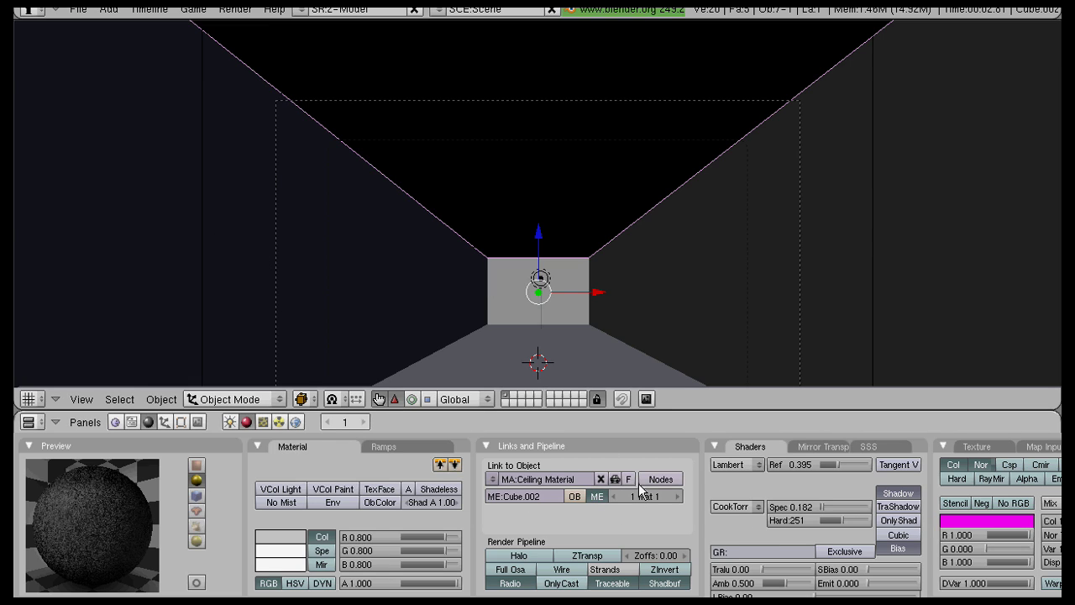
Step: Turn off Col mapping for the Ceiling Material's texture, leaving only Nor mapping active
{"action": "scroll", "coordinate": [687, 458], "scroll_direction": "right", "scroll_amount": 2}
{"action": "scroll", "coordinate": [688, 465], "scroll_direction": "left", "scroll_amount": 2}
{"action": "scroll", "coordinate": [687, 458], "scroll_direction": "right", "scroll_amount": 7}
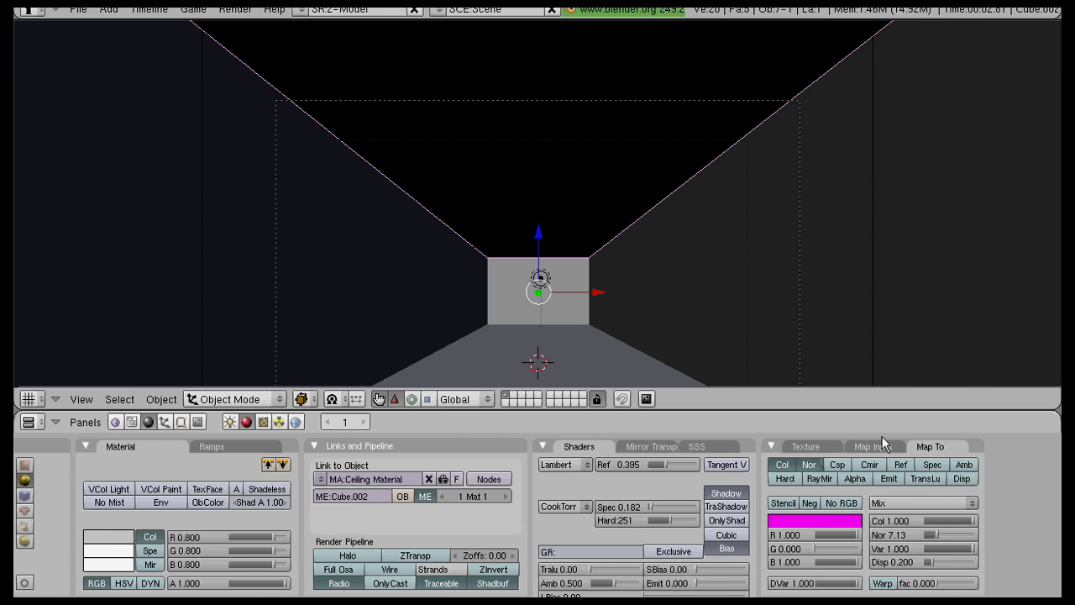
{"action": "scroll", "coordinate": [881, 445], "scroll_direction": "left", "scroll_amount": 5}
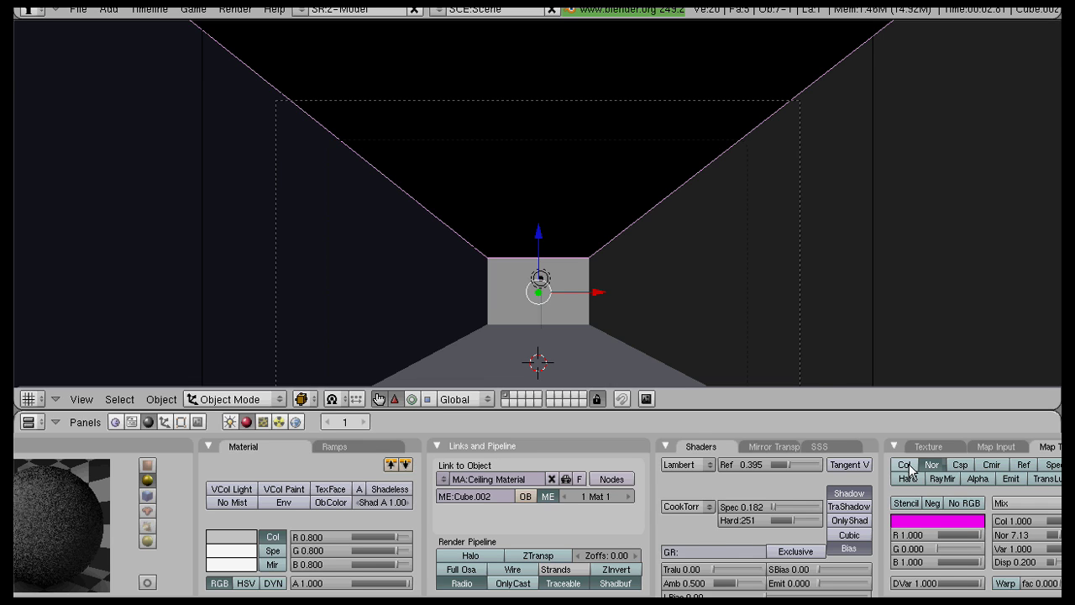
{"action": "scroll", "coordinate": [919, 470], "scroll_direction": "left", "scroll_amount": 2}
{"action": "left_click", "coordinate": [985, 465]}
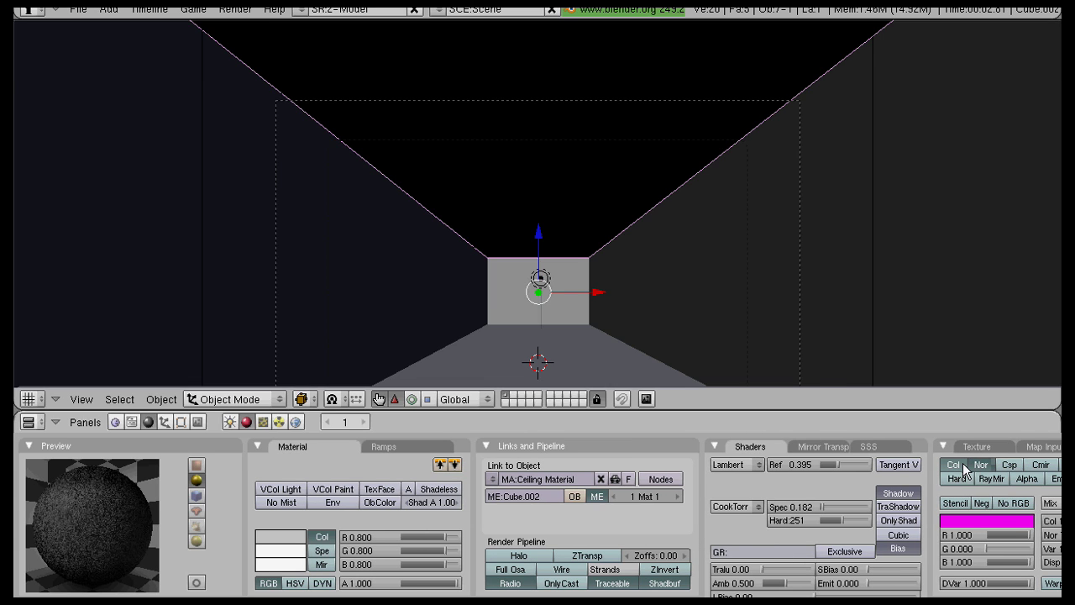
Step: Set the Ceiling Material's colour to black (hex 000000) and test-render the corridor
{"action": "left_click", "coordinate": [272, 536]}
{"action": "left_click_drag", "start_coordinate": [325, 450], "coordinate": [254, 388]}
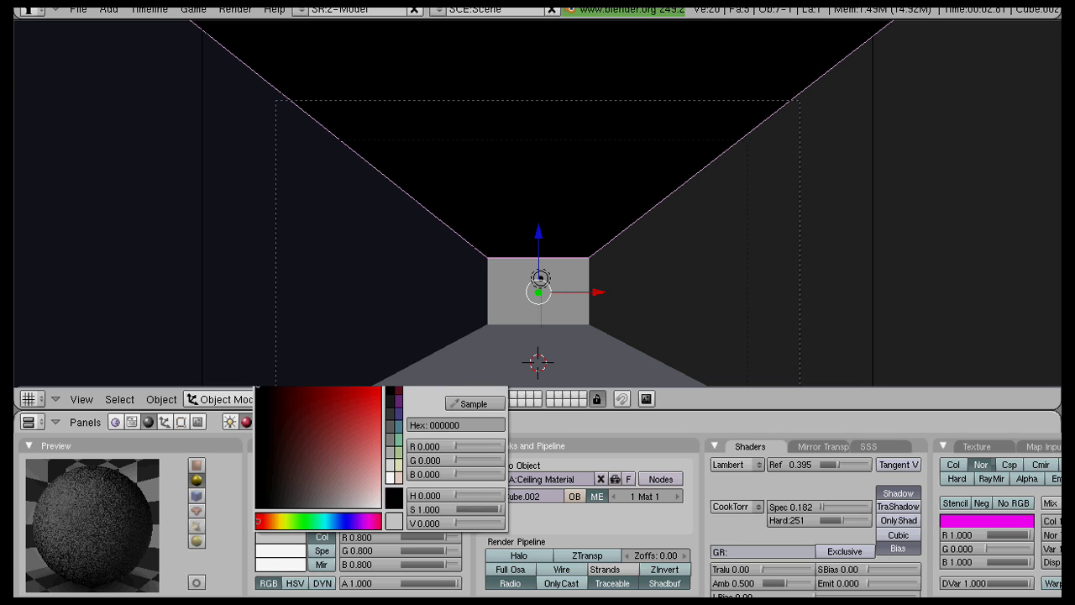
{"action": "key", "text": "F12"}
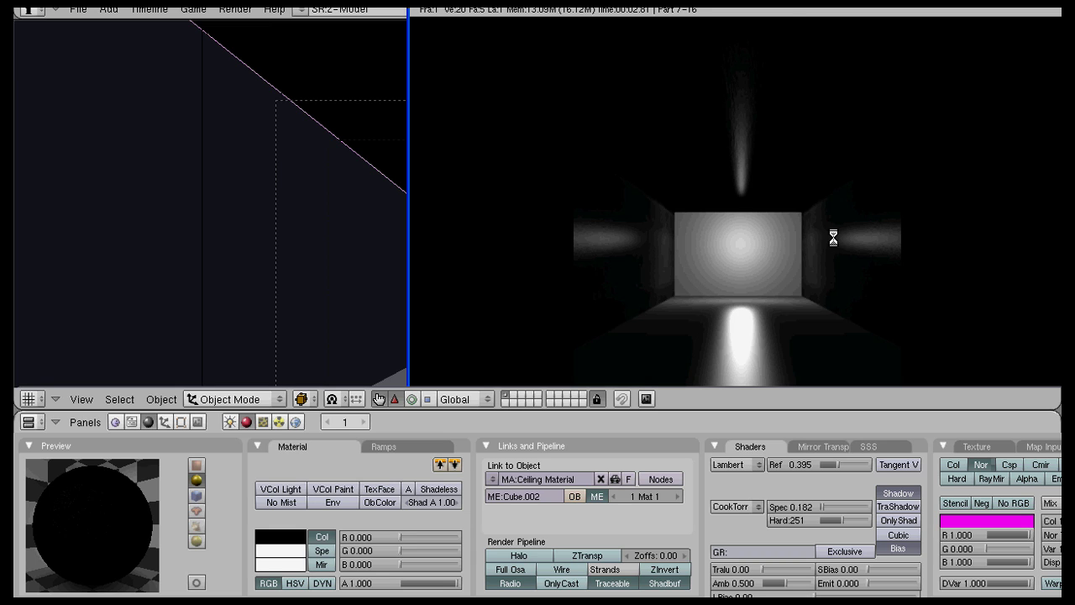
{"action": "key", "text": "Escape"}
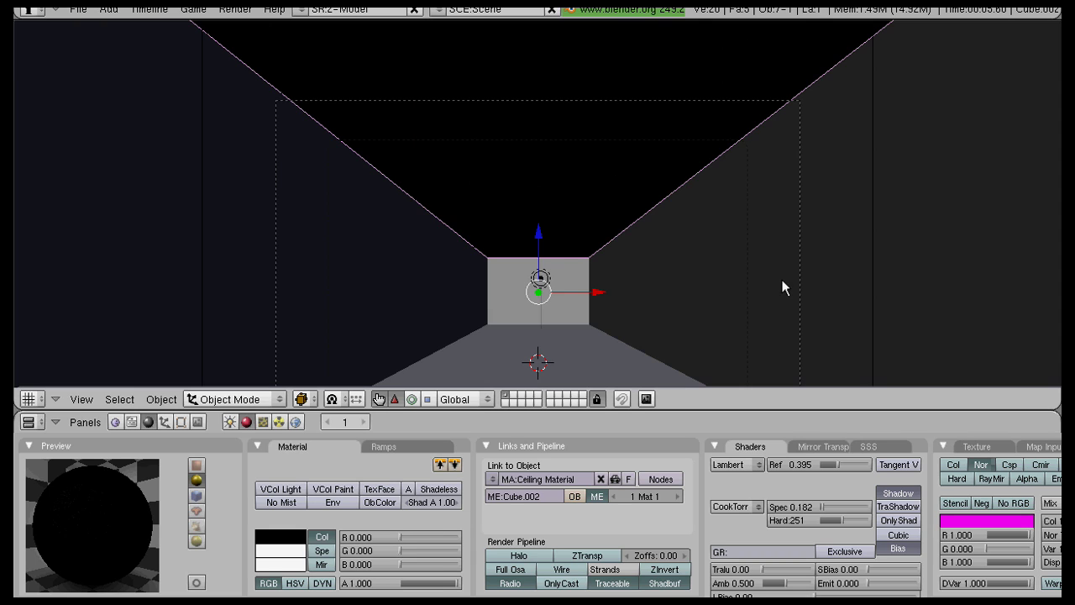
Step: Assign the existing material named Material to the wall closing the corridor's far end
{"action": "right_click", "coordinate": [780, 282]}
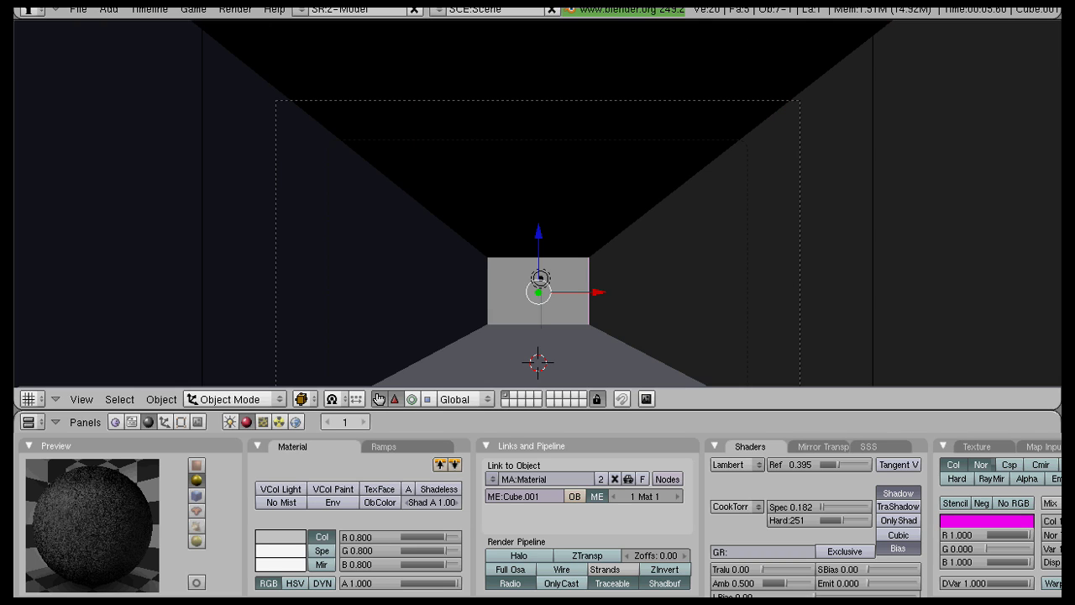
{"action": "right_click", "coordinate": [513, 285]}
{"action": "key", "text": "g"}
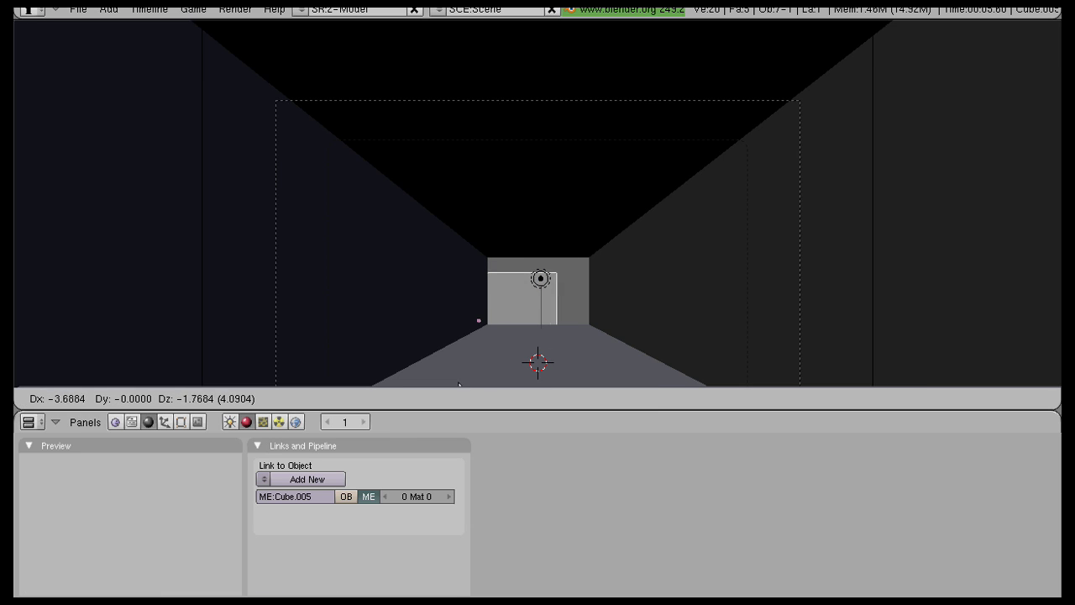
{"action": "right_click", "coordinate": [531, 358]}
{"action": "left_click", "coordinate": [264, 478]}
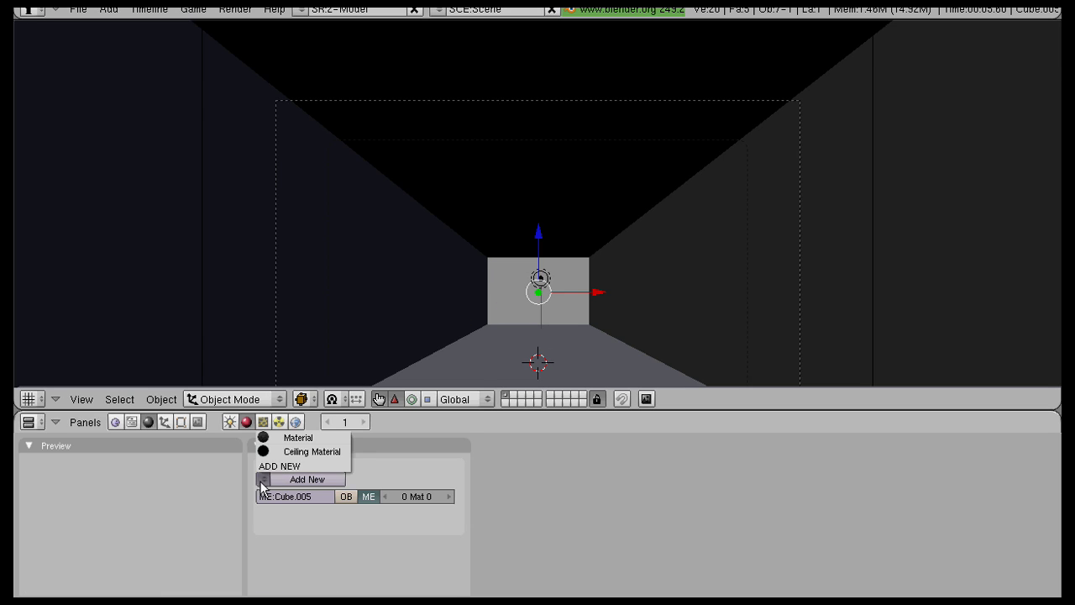
{"action": "left_click", "coordinate": [330, 440]}
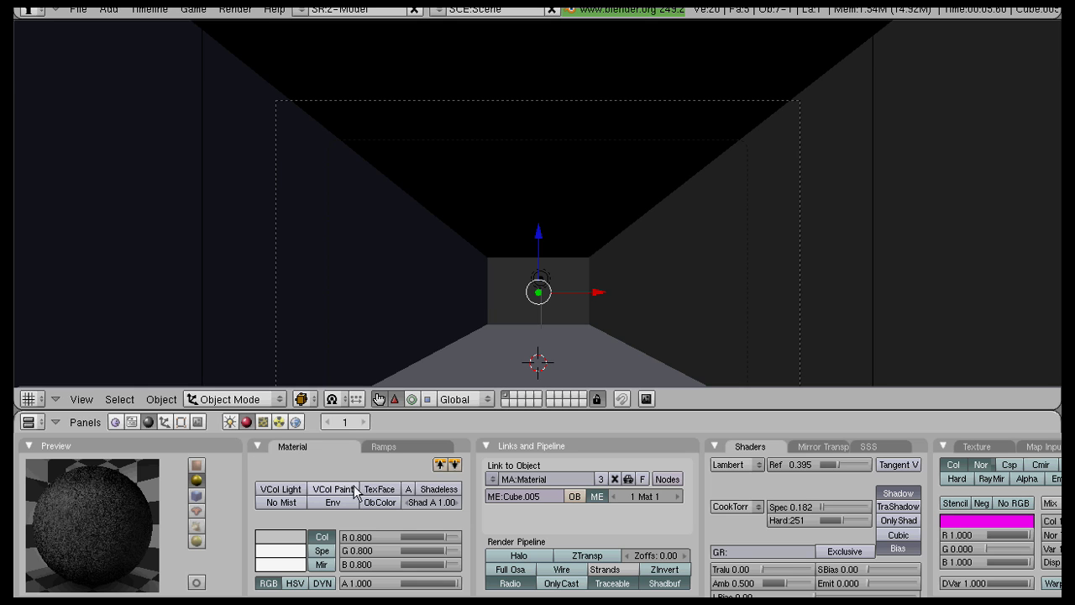
Step: Rename the material shared by the walls as Wall Material
{"action": "left_click", "coordinate": [537, 478]}
{"action": "type", "text": "W"}
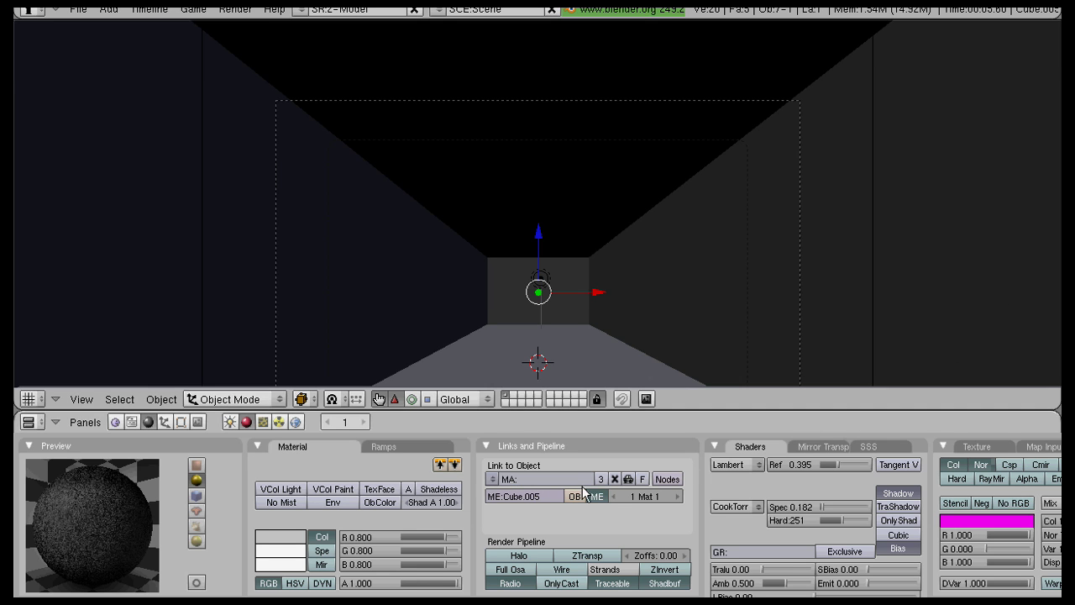
{"action": "type", "text": "Wall Material"}
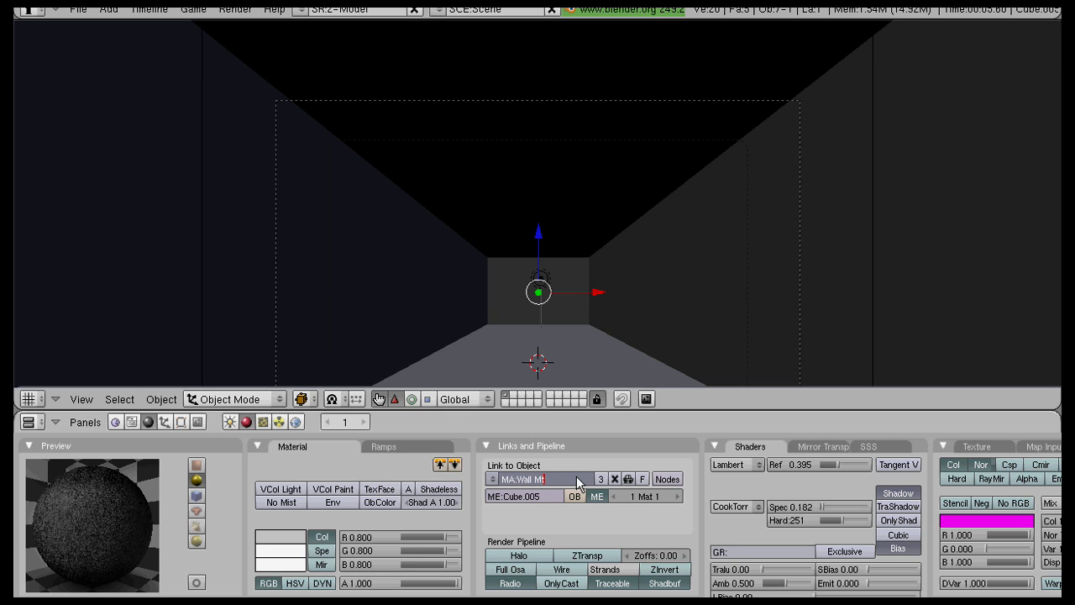
{"action": "key", "text": "Return"}
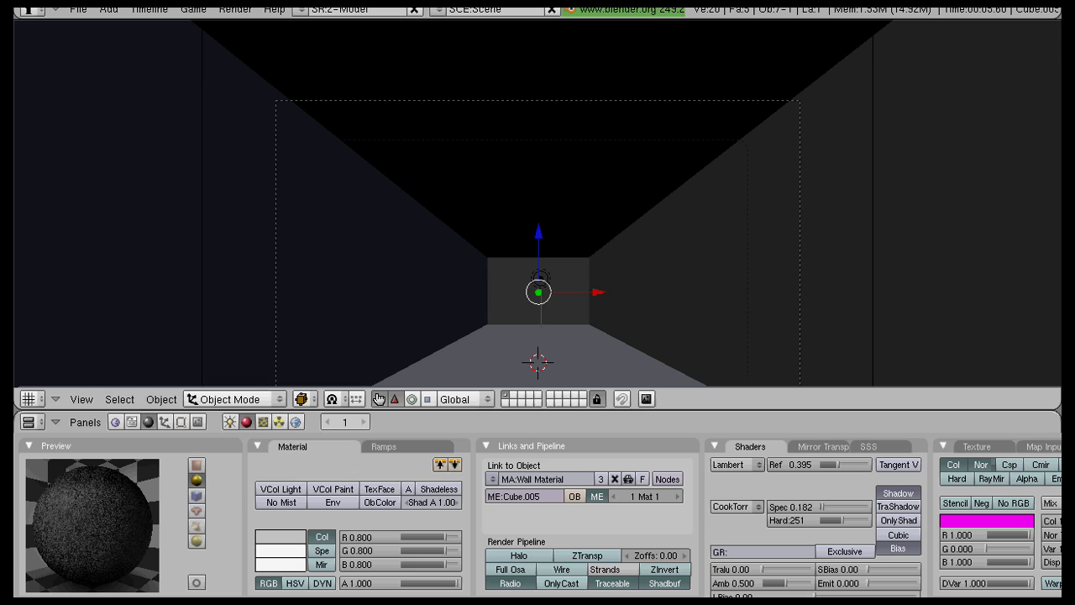
Step: Make the end wall's shared material a single-user copy and rename it Back Wall Material
{"action": "left_click", "coordinate": [492, 479]}
{"action": "left_click", "coordinate": [513, 470]}
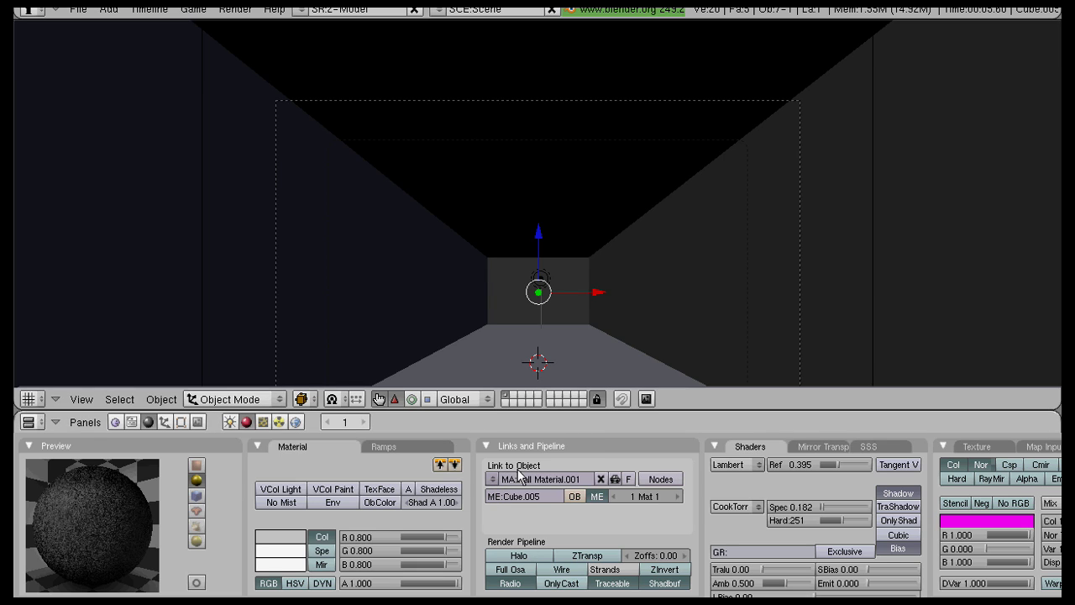
{"action": "left_click", "coordinate": [519, 476]}
{"action": "type", "text": "BVa"}
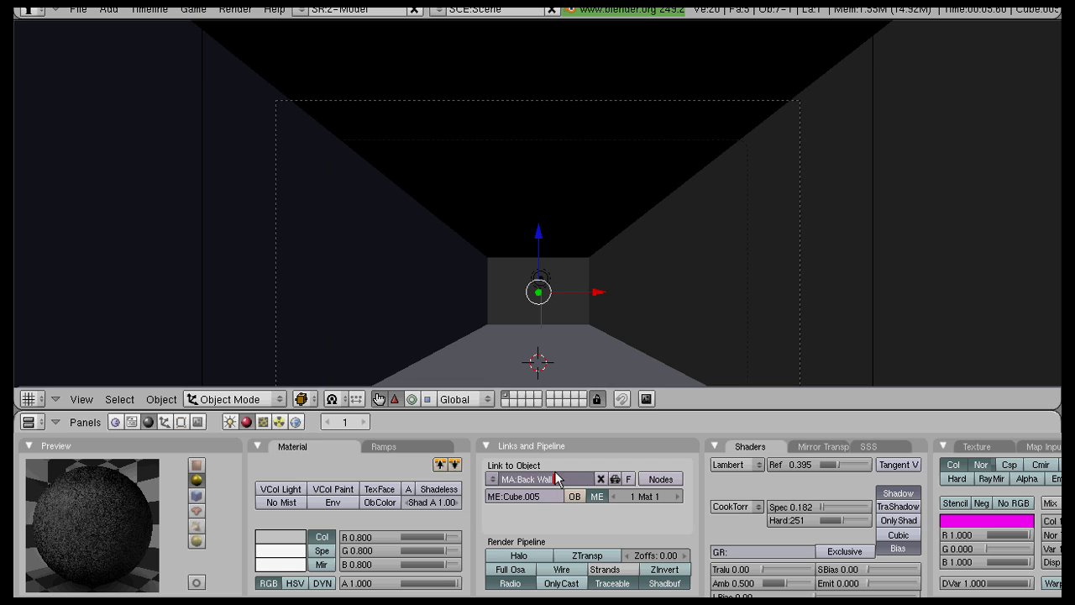
{"action": "key", "text": "Return"}
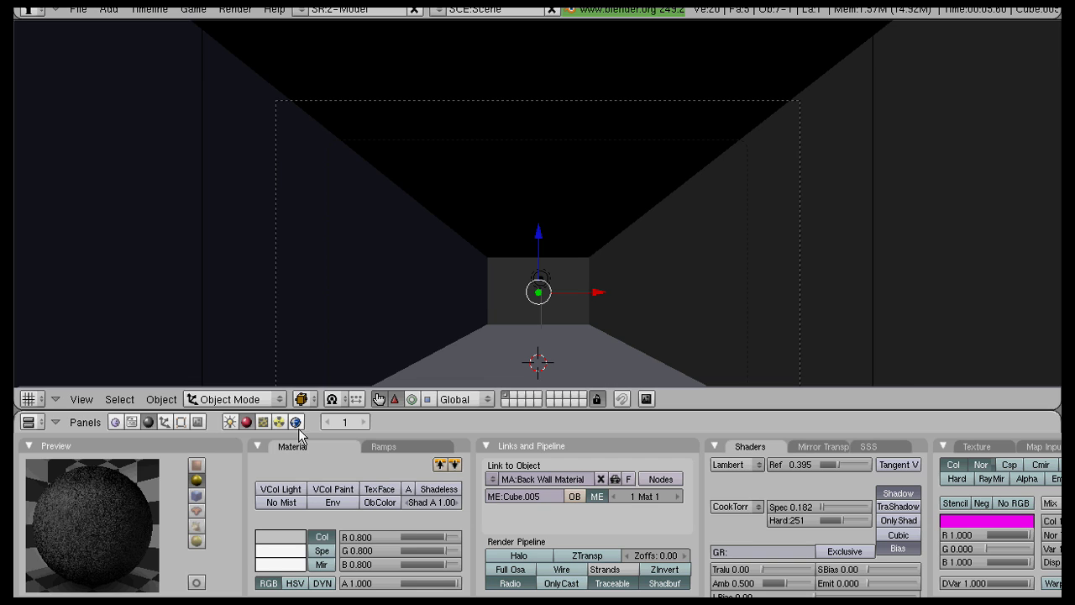
Step: Give Back Wall Material its own copy of the image texture with Xrepeat set to 1, and test-render the corridor
{"action": "left_click", "coordinate": [263, 422]}
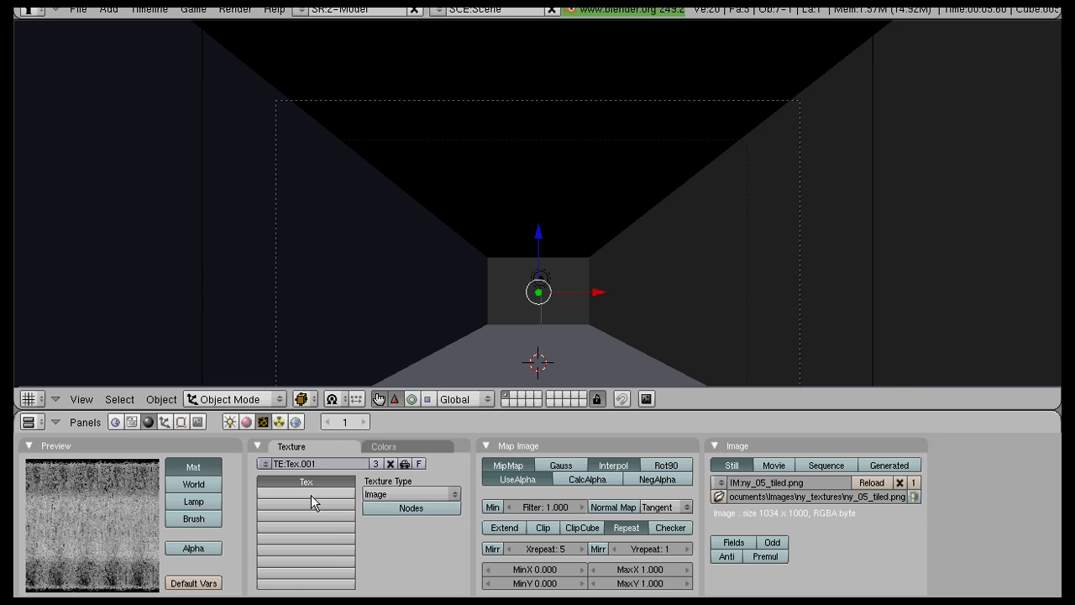
{"action": "left_click", "coordinate": [264, 466]}
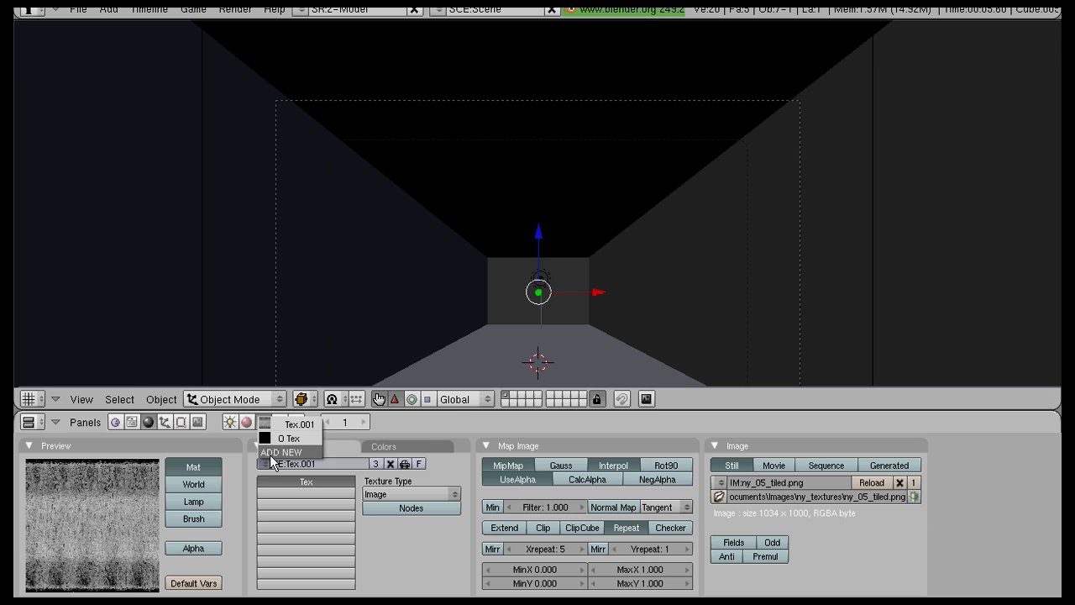
{"action": "left_click", "coordinate": [287, 437]}
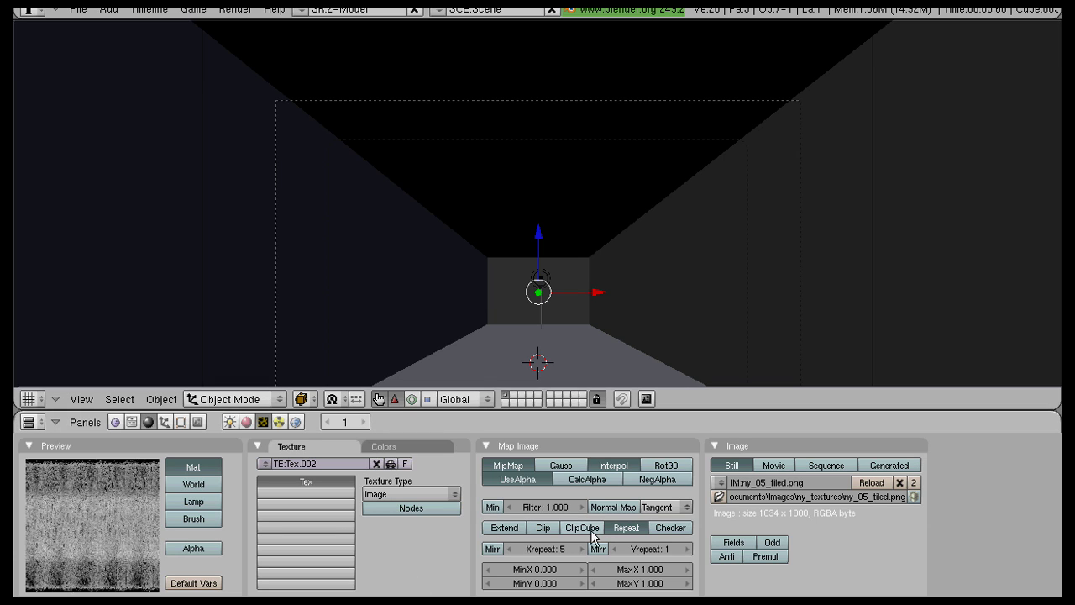
{"action": "left_click_drag", "start_coordinate": [545, 550], "coordinate": [420, 557]}
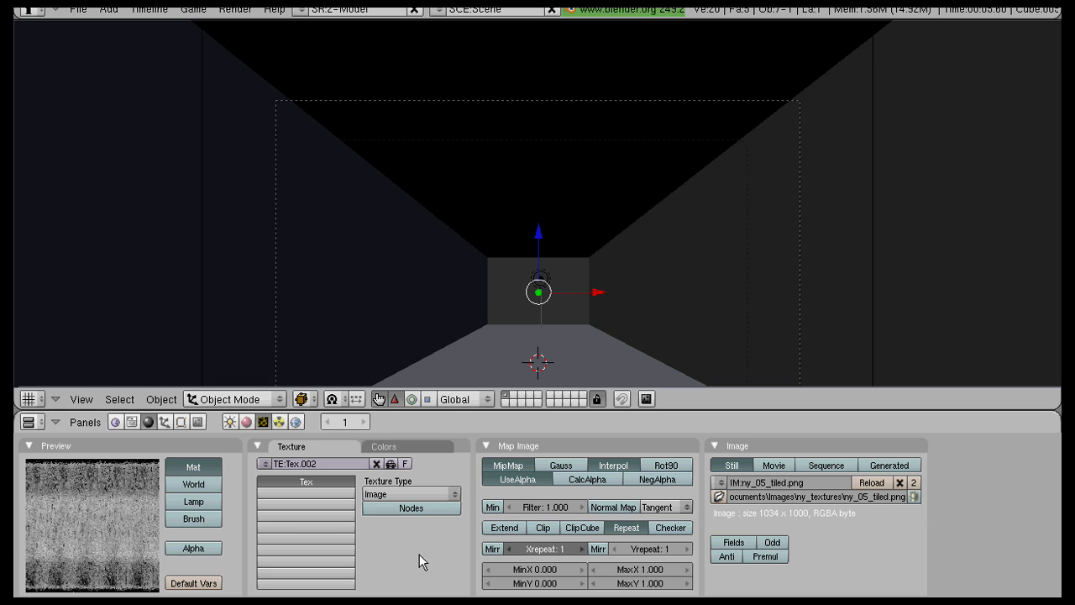
{"action": "key", "text": "F12"}
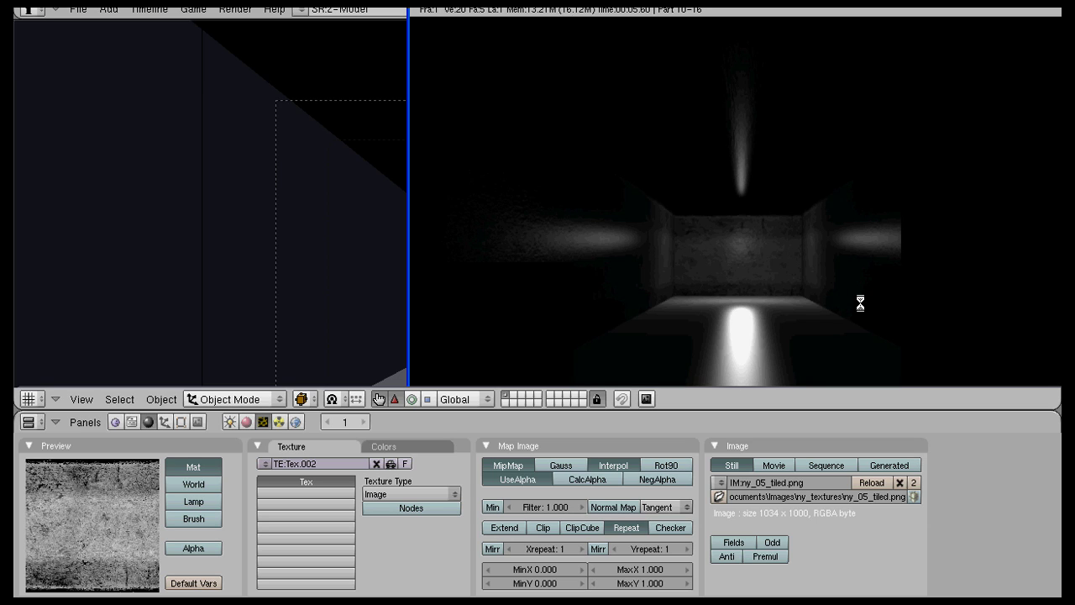
{"action": "key", "text": "Escape"}
Step: Show the scene in wireframe and lower the corridor's lamp slightly
{"action": "right_click", "coordinate": [540, 278]}
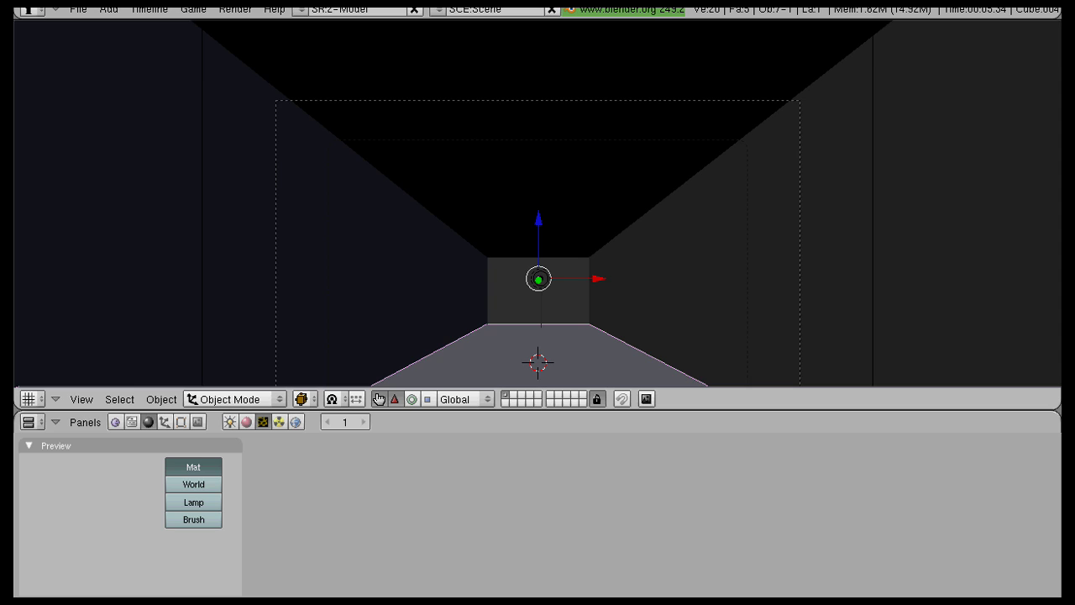
{"action": "key", "text": "z"}
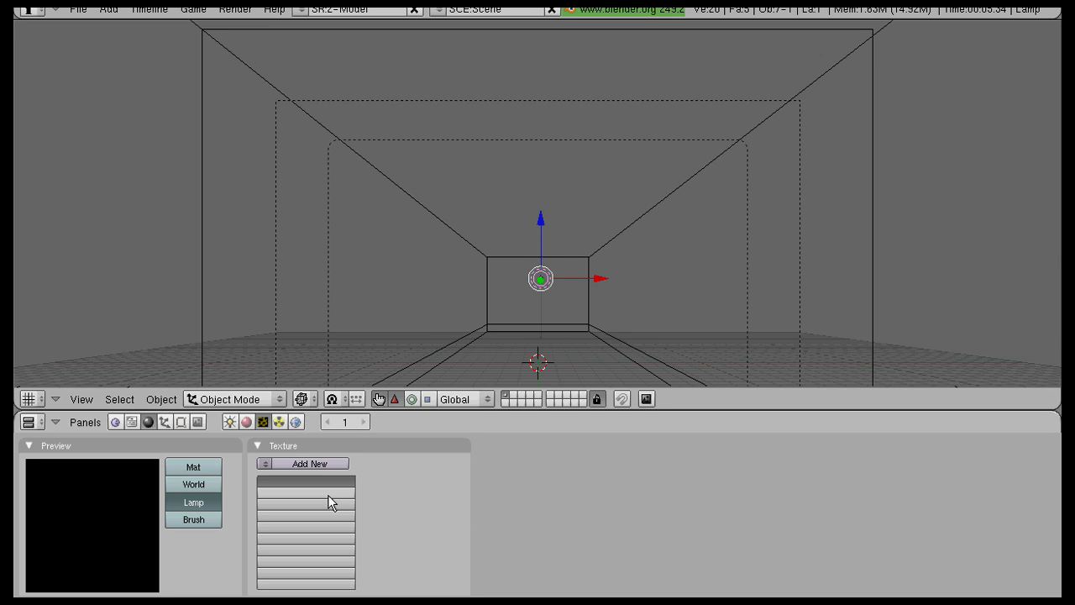
{"action": "key", "text": "g"}
{"action": "left_click", "coordinate": [284, 436]}
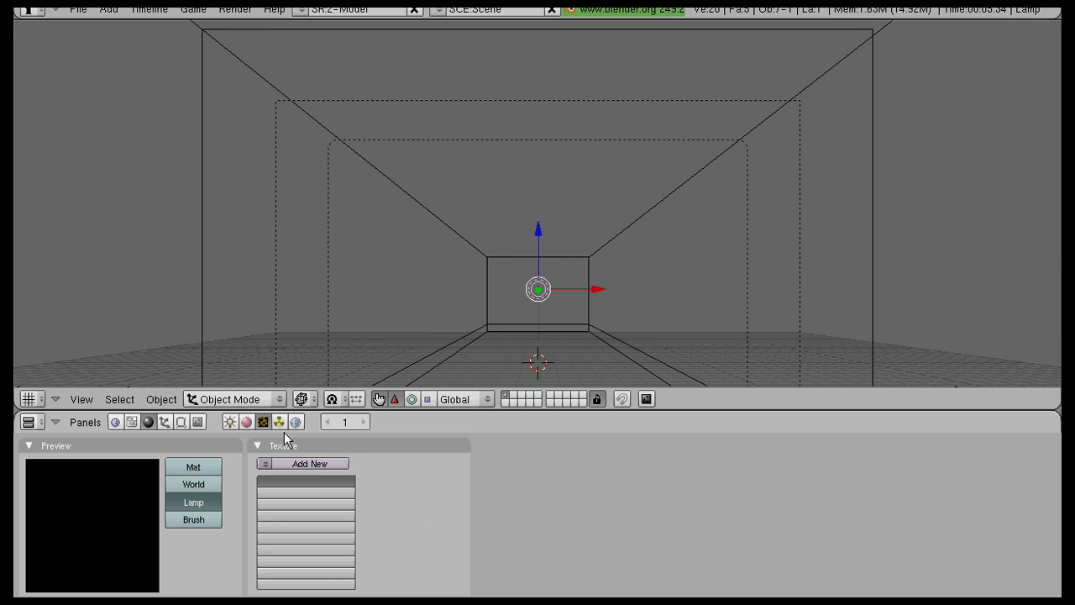
Step: Set the lamp's colour to green (R 0.444, G 0.894, B 0.320) and test-render the corridor
{"action": "left_click", "coordinate": [229, 422]}
{"action": "left_click", "coordinate": [450, 552]}
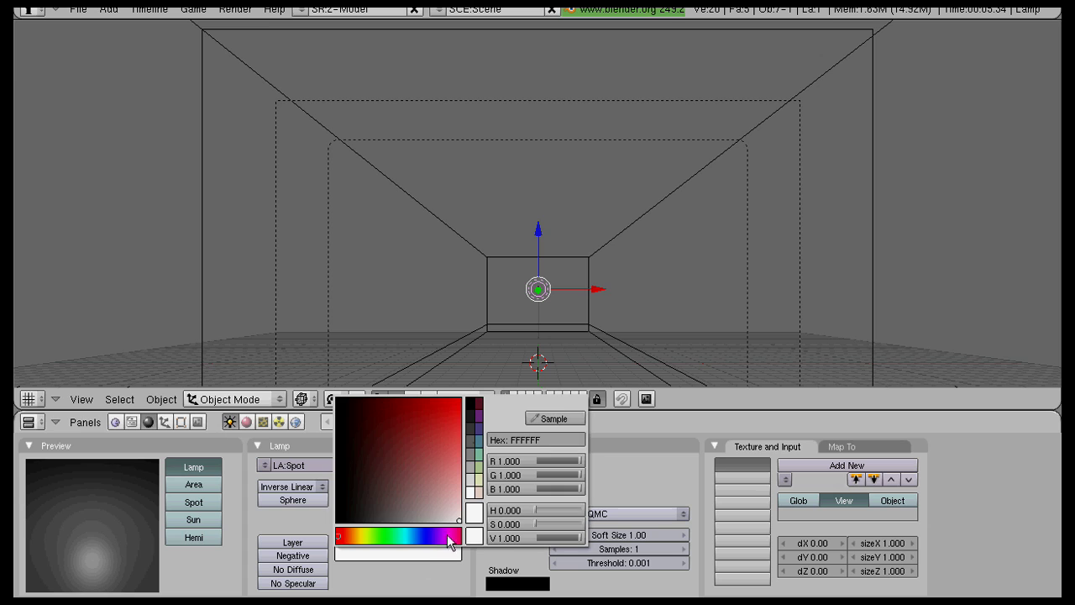
{"action": "left_click_drag", "start_coordinate": [380, 533], "coordinate": [373, 537]}
{"action": "left_click_drag", "start_coordinate": [411, 483], "coordinate": [447, 442]}
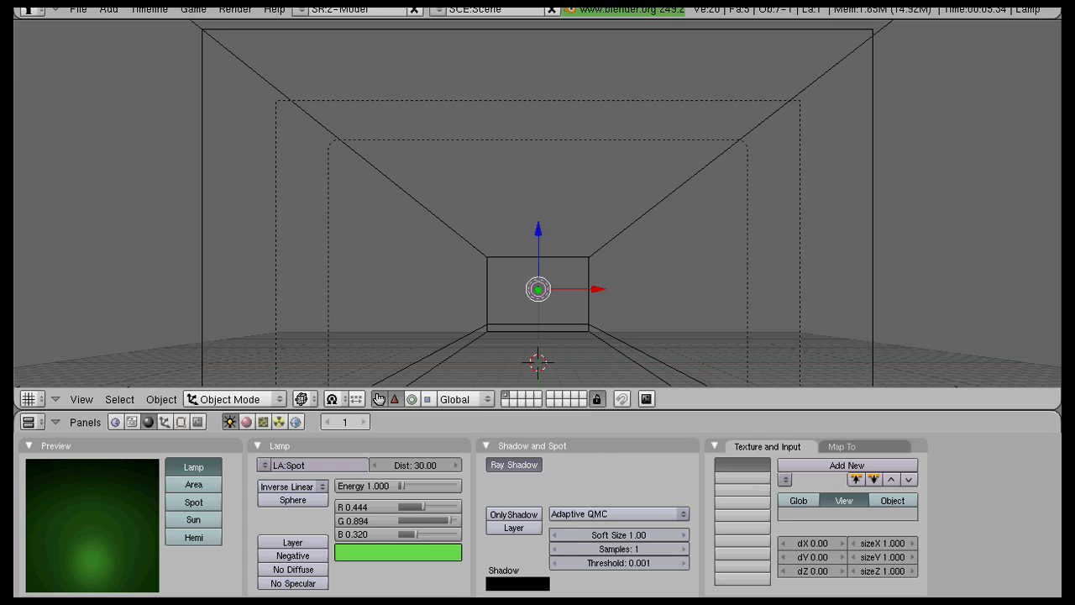
{"action": "key", "text": "F12"}
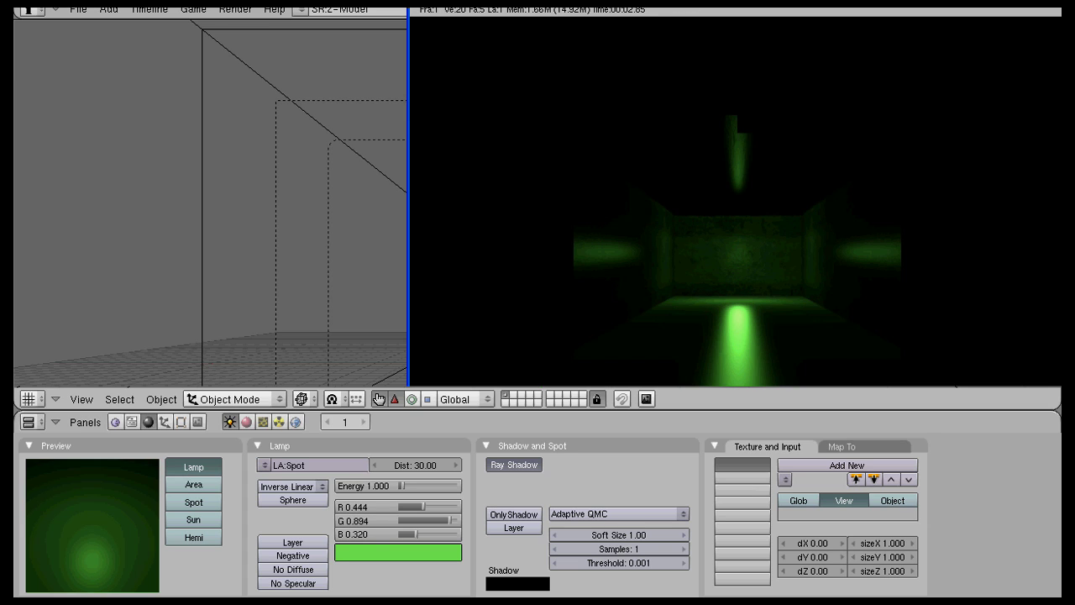
{"action": "key", "text": "Escape"}
Step: Move the green lamp a short distance along the Y axis away from the end wall and test-render the corridor
{"action": "key", "text": "KP_7"}
{"action": "key", "text": "g"}
{"action": "key", "text": "y"}
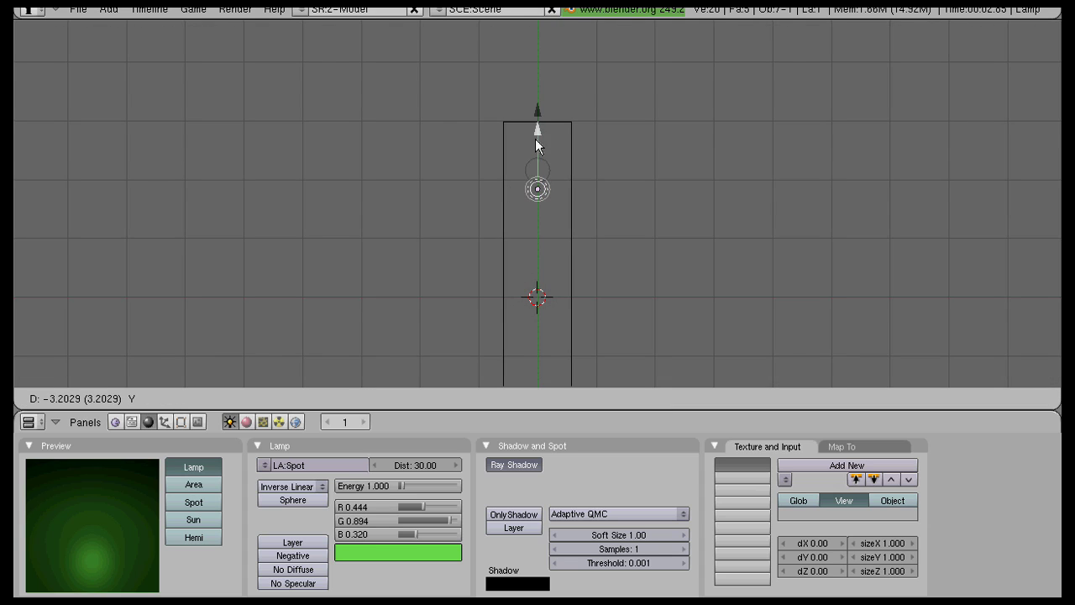
{"action": "left_click", "coordinate": [540, 130]}
{"action": "key", "text": "F12"}
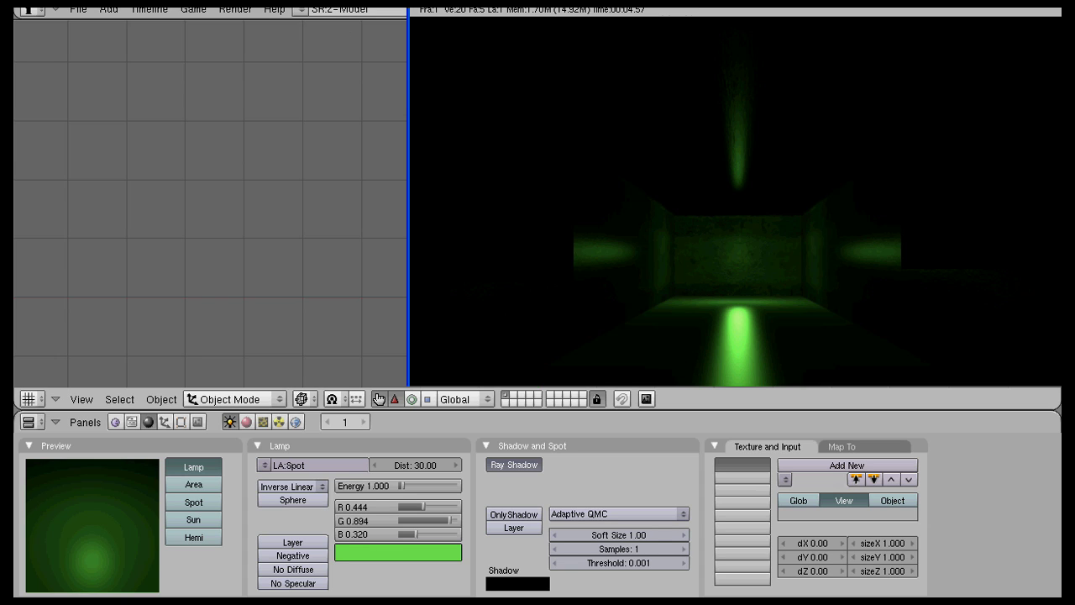
{"action": "key", "text": "Escape"}
{"action": "key", "text": "KP_0"}
{"action": "key", "text": "KP_0"}
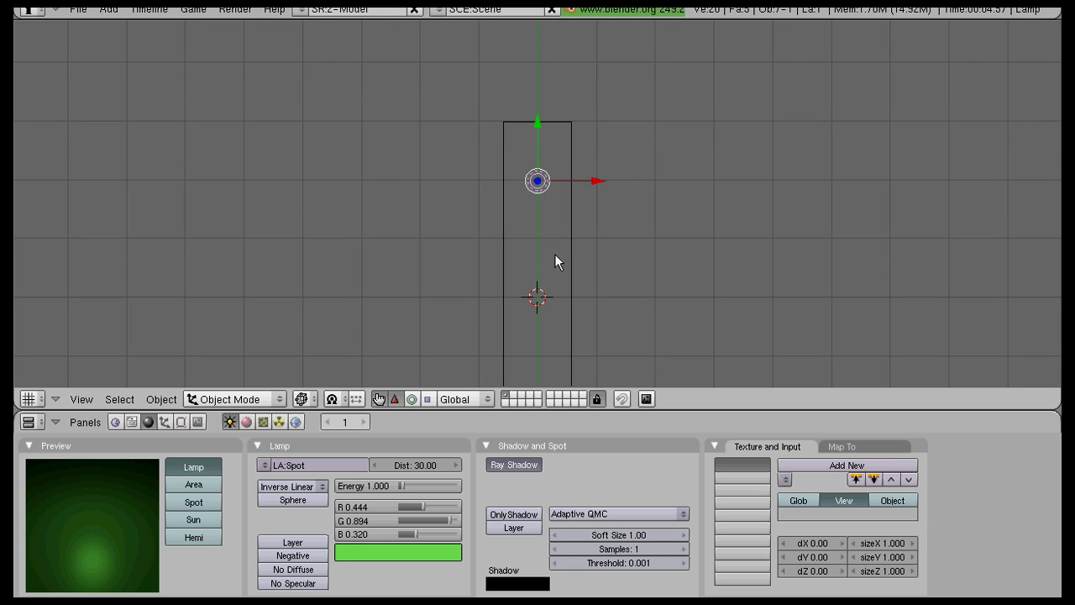
Step: Duplicate the green lamp and place the copy farther from the end wall, slightly toward the left wall
{"action": "key", "text": "shift+d"}
{"action": "key", "text": "Escape"}
{"action": "left_click_drag", "start_coordinate": [539, 126], "coordinate": [531, 234]}
{"action": "left_click_drag", "start_coordinate": [596, 294], "coordinate": [580, 294]}
Step: Set the duplicated lamp's distance to 5.45 and its colour to orange (R 1.000, G 0.537, B 0.000) for a test render
{"action": "left_click_drag", "start_coordinate": [432, 464], "coordinate": [362, 468]}
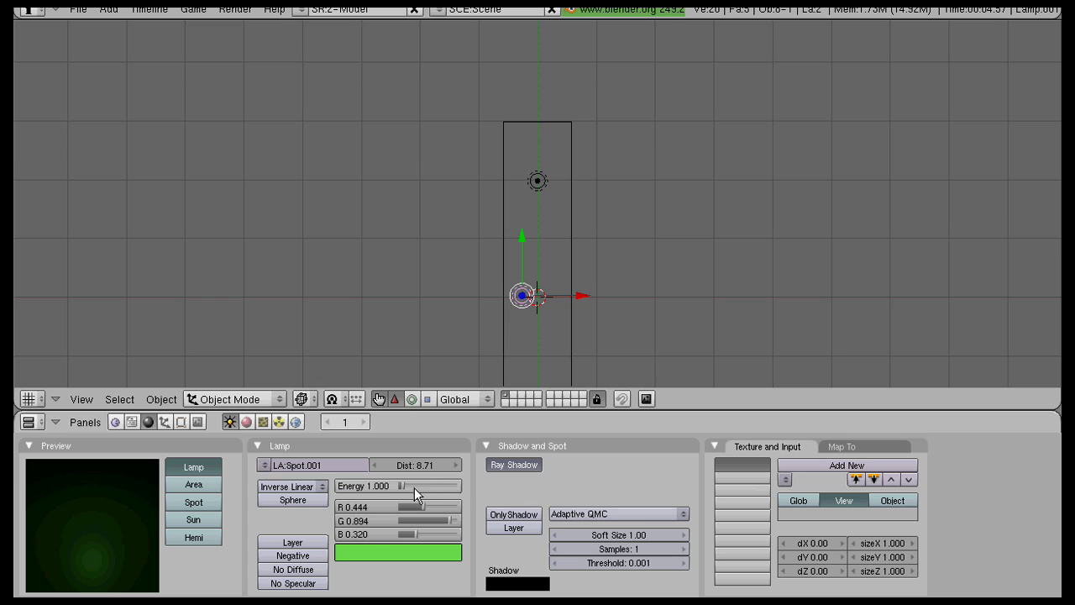
{"action": "left_click_drag", "start_coordinate": [387, 463], "coordinate": [375, 466]}
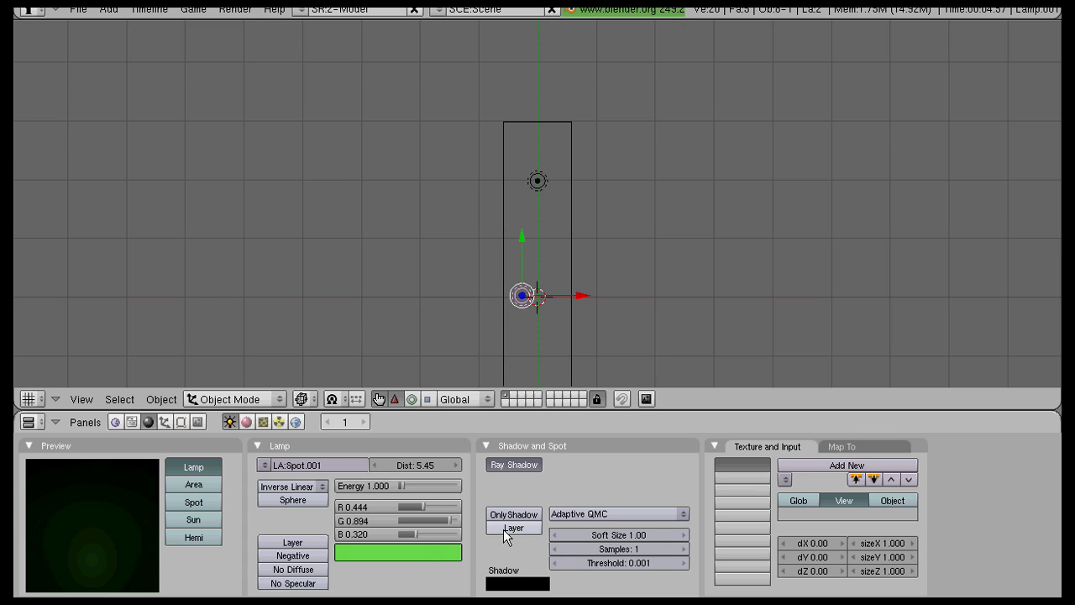
{"action": "left_click", "coordinate": [417, 551]}
{"action": "left_click_drag", "start_coordinate": [354, 535], "coordinate": [347, 535]}
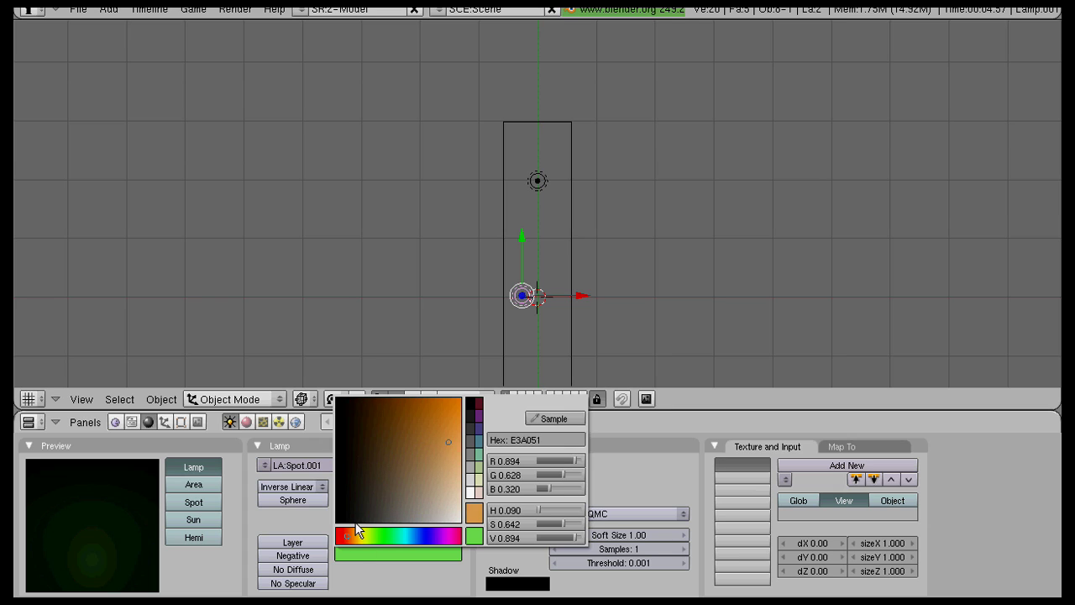
{"action": "key", "text": "F12"}
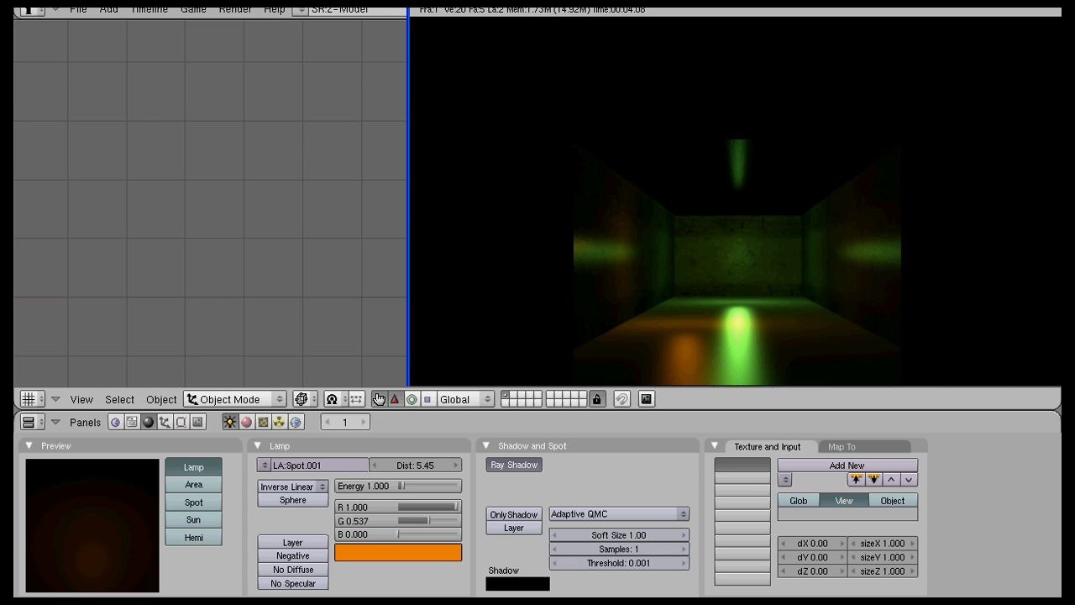
{"action": "key", "text": "Escape"}
Step: Move the orange lamp a little farther from the end wall along the Y axis and test-render the corridor
{"action": "left_click_drag", "start_coordinate": [524, 231], "coordinate": [519, 262]}
{"action": "key", "text": "F12"}
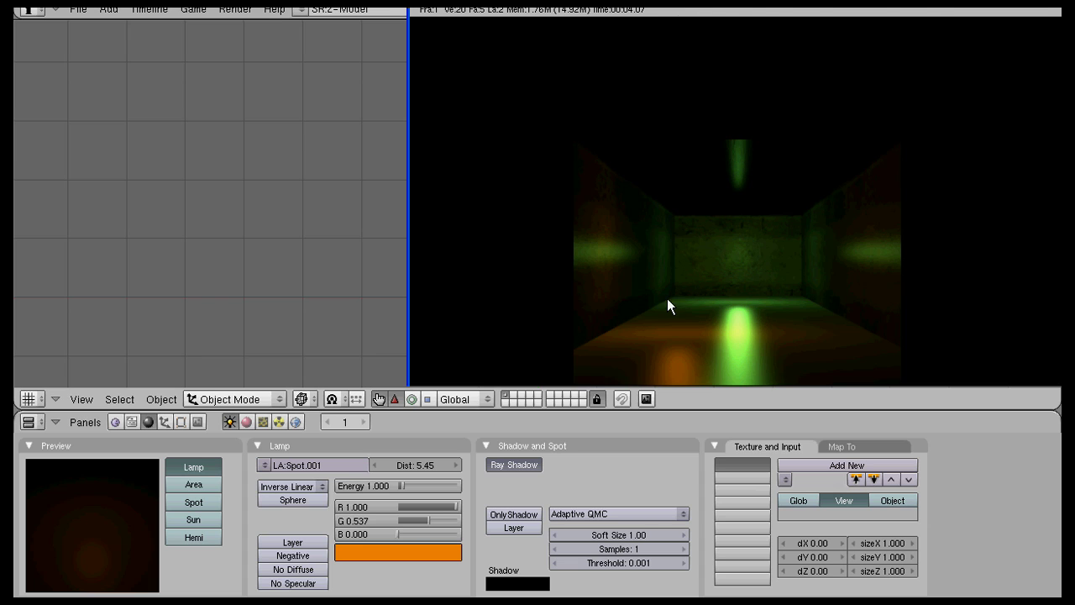
{"action": "key", "text": "Escape"}
Step: Place a copy of the orange lamp farther down the corridor, coloured yellow (R 1.000, G 0.926, B 0.000), and test-render
{"action": "left_click_drag", "start_coordinate": [521, 263], "coordinate": [521, 391]}
{"action": "left_click", "coordinate": [443, 548]}
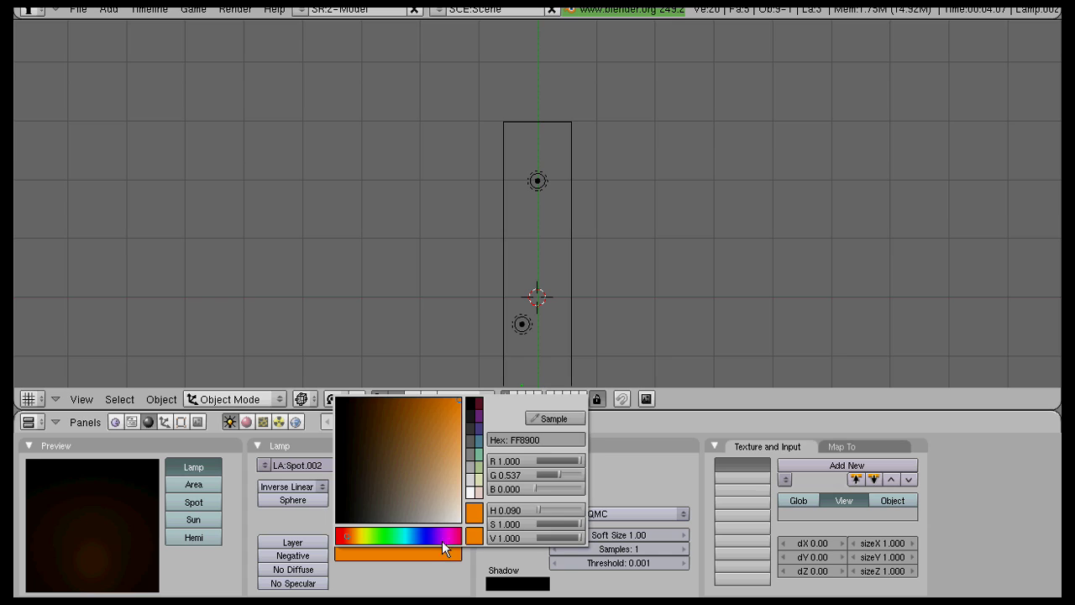
{"action": "left_click_drag", "start_coordinate": [376, 537], "coordinate": [355, 533]}
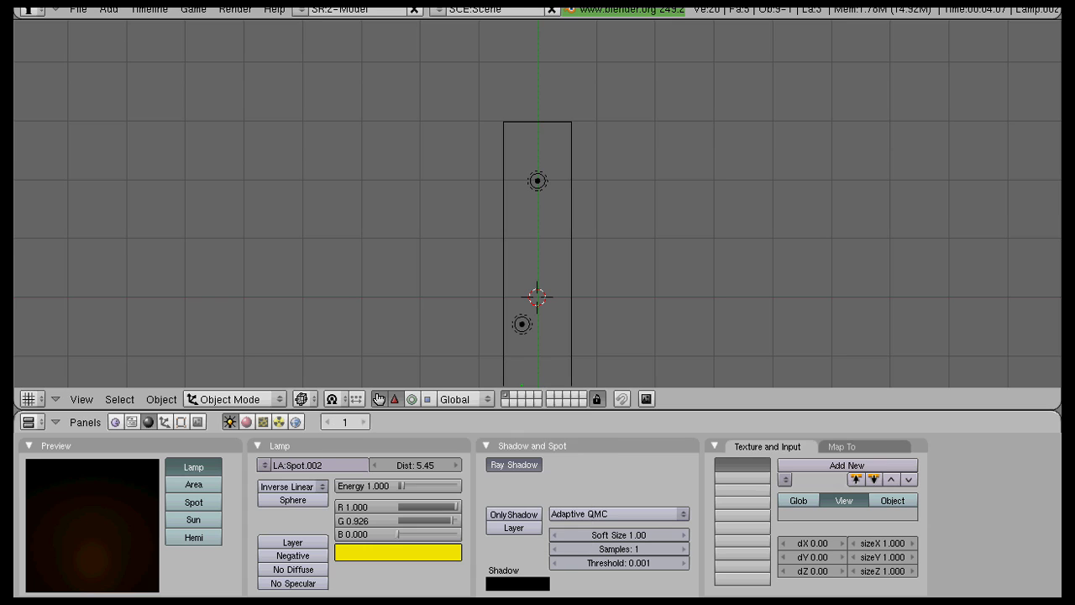
{"action": "key", "text": "F12"}
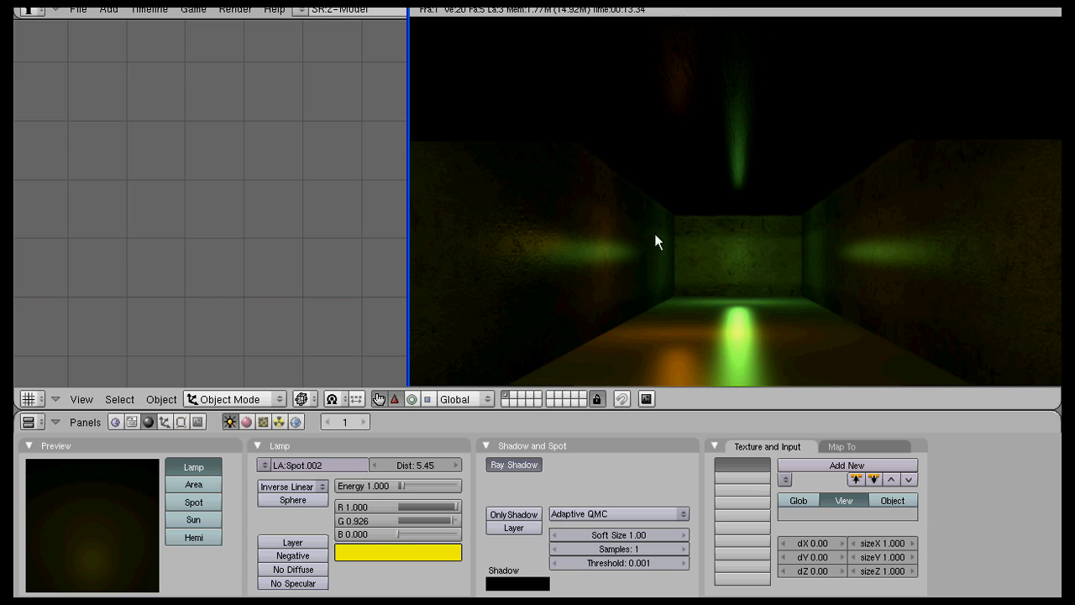
{"action": "key", "text": "Escape"}
Step: Move the yellow lamp sideways across the corridor along the X axis
{"action": "key", "text": "g"}
{"action": "key", "text": "x"}
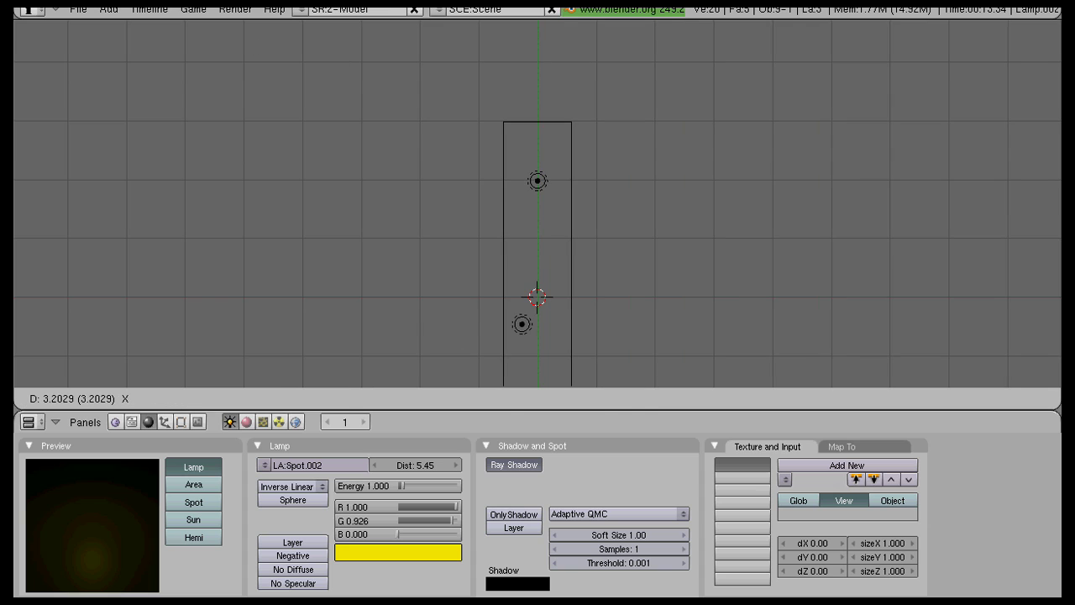
{"action": "left_click", "coordinate": [514, 486]}
Step: Turn off Ray Shadow for the yellow, orange and green lamps and test-render the corridor
{"action": "left_click", "coordinate": [513, 465]}
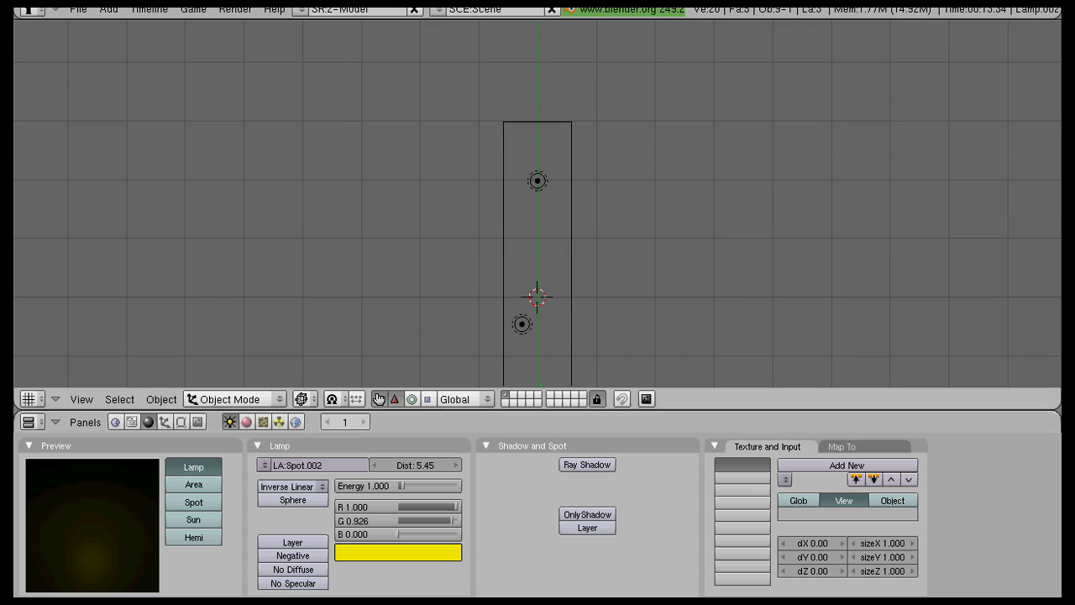
{"action": "right_click", "coordinate": [521, 323]}
{"action": "left_click", "coordinate": [514, 464]}
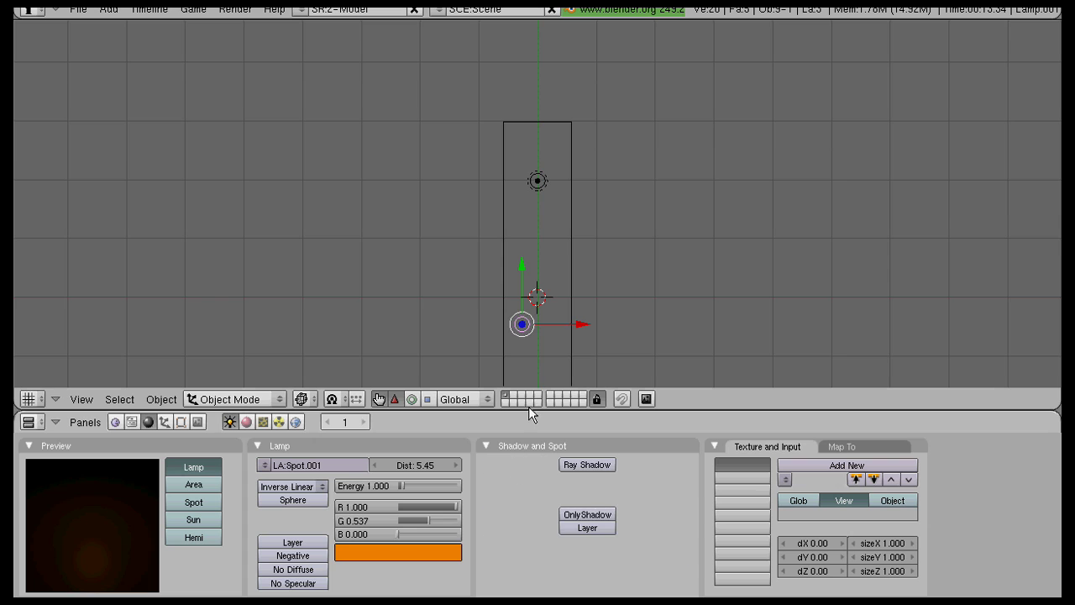
{"action": "right_click", "coordinate": [536, 182]}
{"action": "left_click", "coordinate": [527, 466]}
{"action": "key", "text": "F12"}
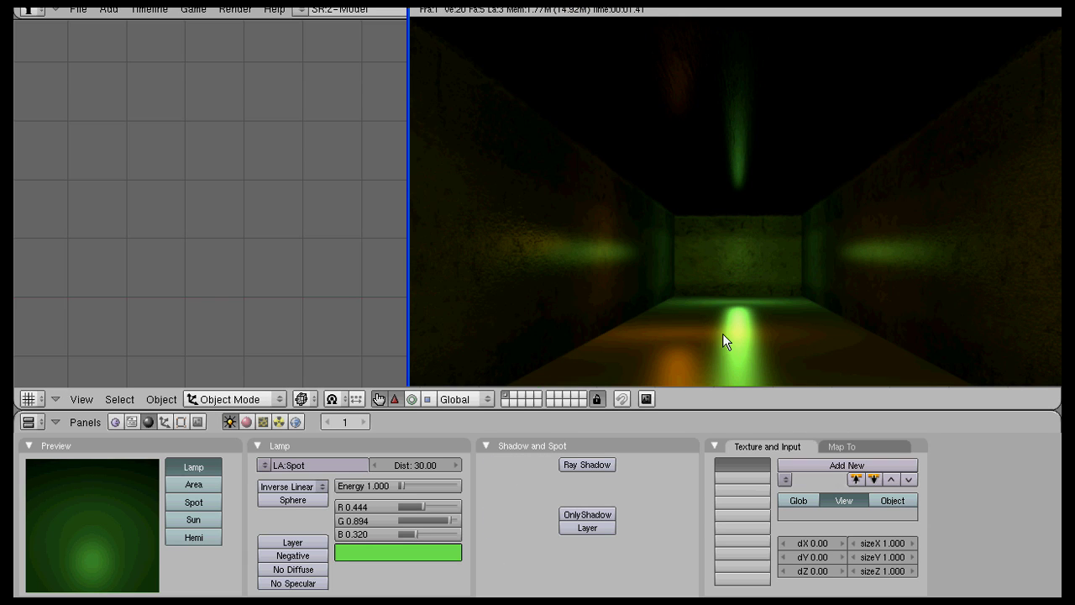
{"action": "key", "text": "Escape"}
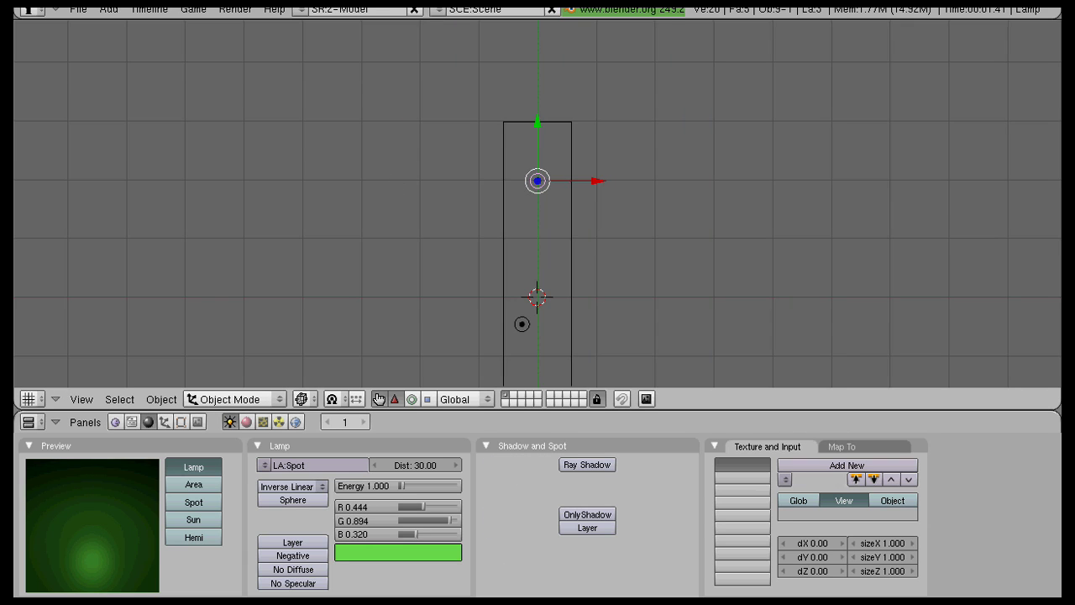